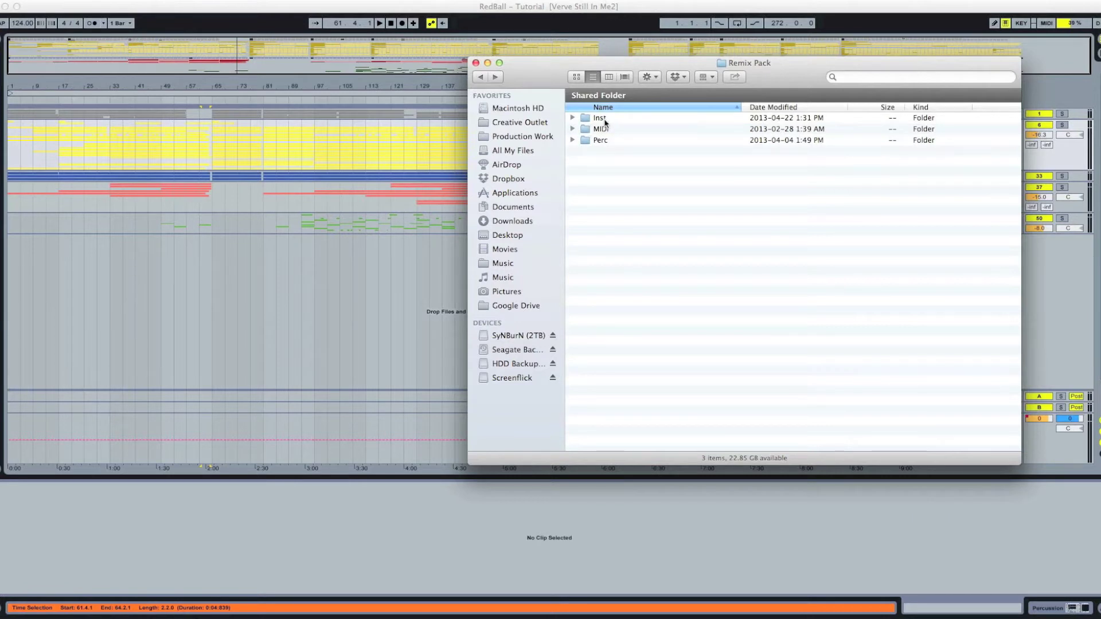
# Open the remix pack's Inst folder to view its audio stems, and switch back to the RedBall project in Ableton Live.
pyautogui.doubleClick(599, 119)
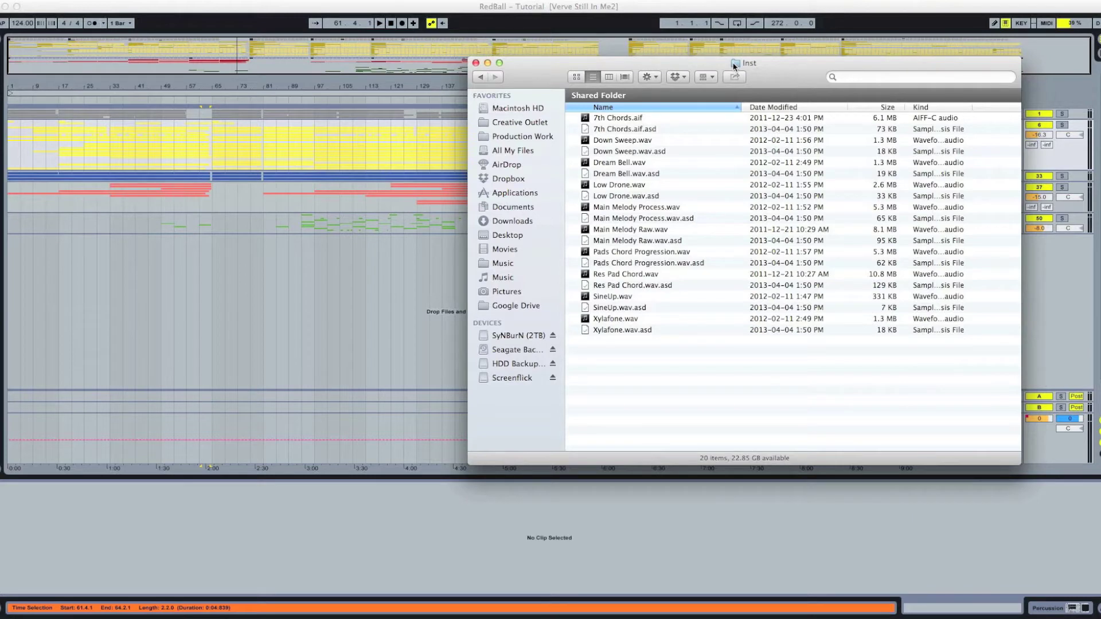
pyautogui.click(737, 8)
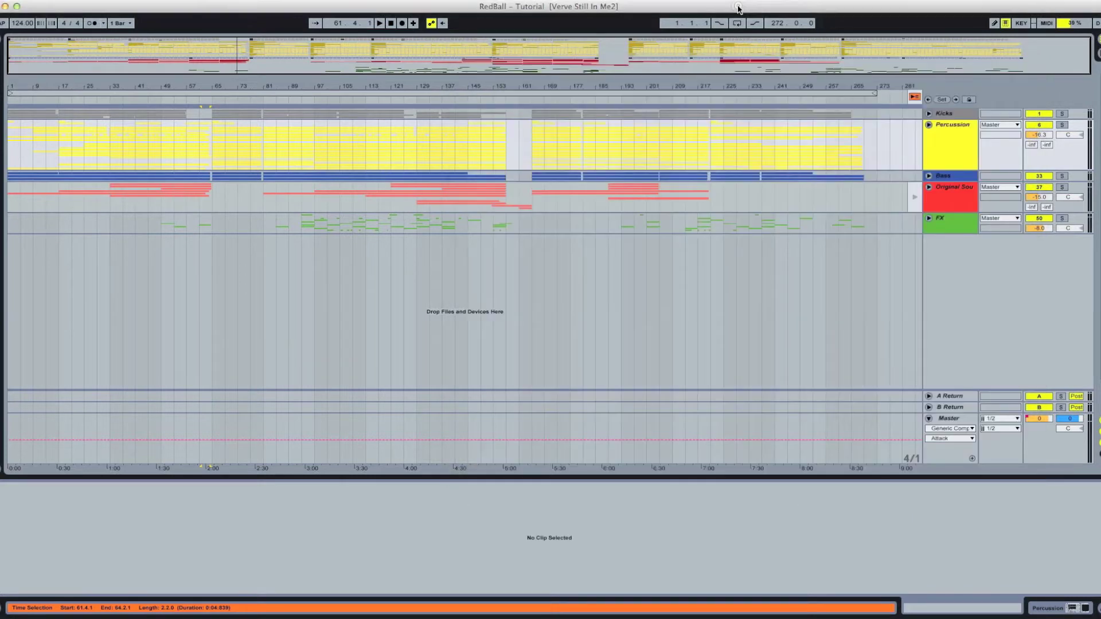
# Unfold the red Original So group in Session View and solo its Originals track.
pyautogui.click(1097, 54)
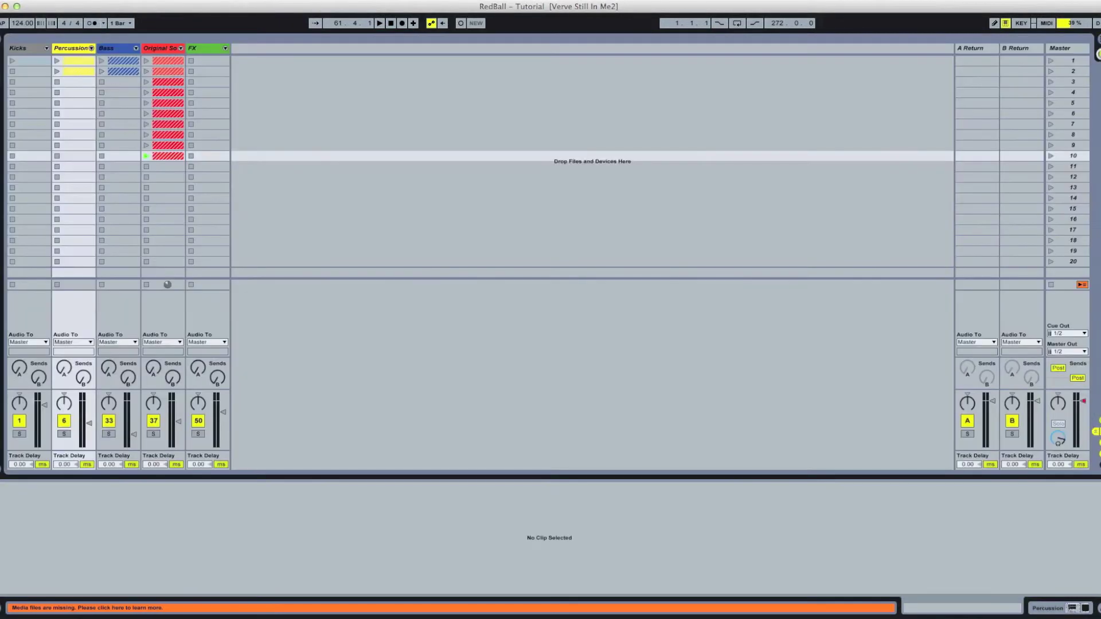
pyautogui.click(180, 48)
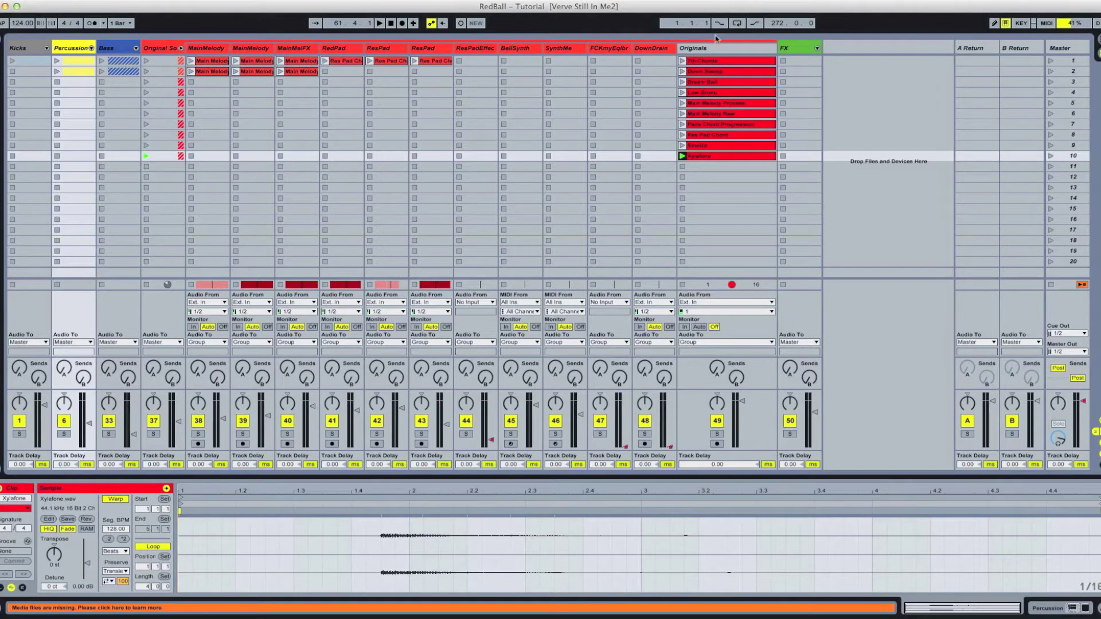
pyautogui.click(717, 435)
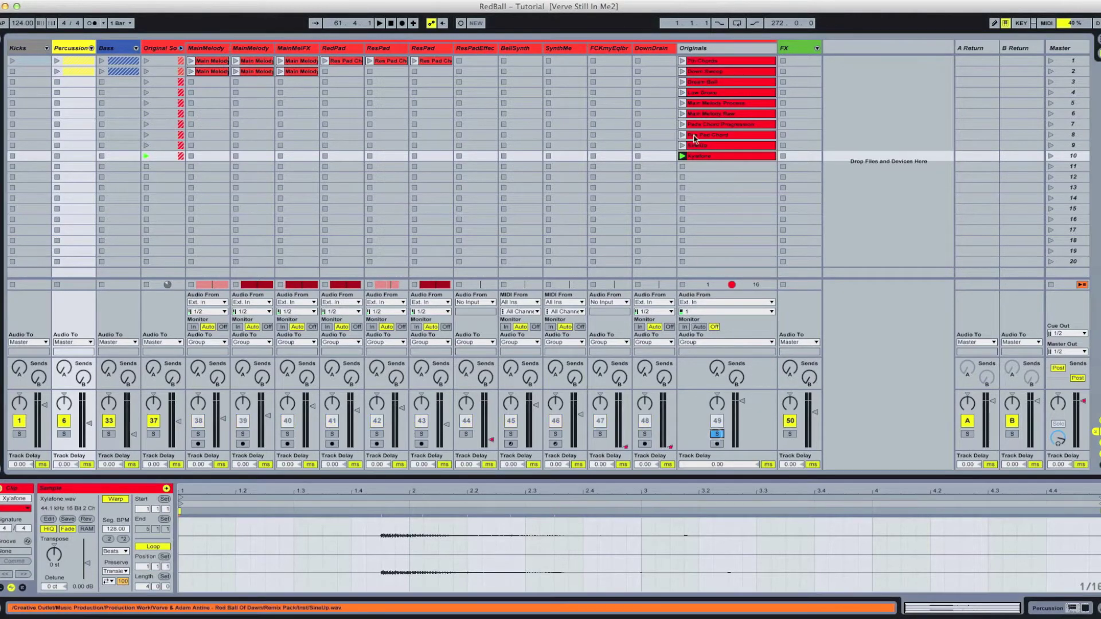
# Audition the 7th Chords, Down Sweep, Dream Bell and Low Drone clips on the Originals track.
pyautogui.click(682, 61)
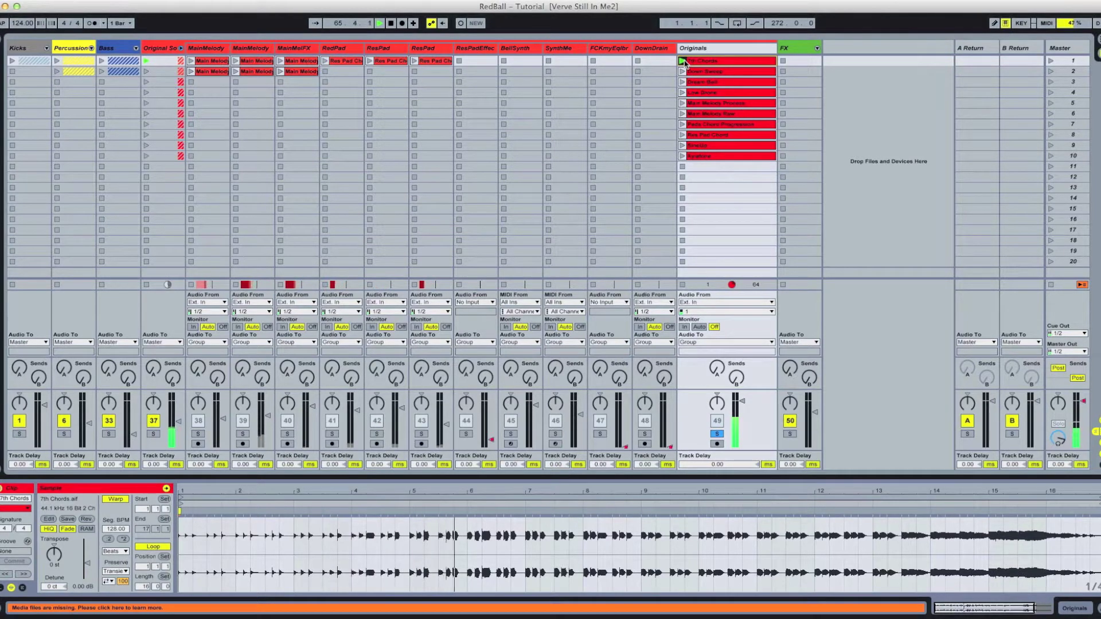
pyautogui.click(683, 71)
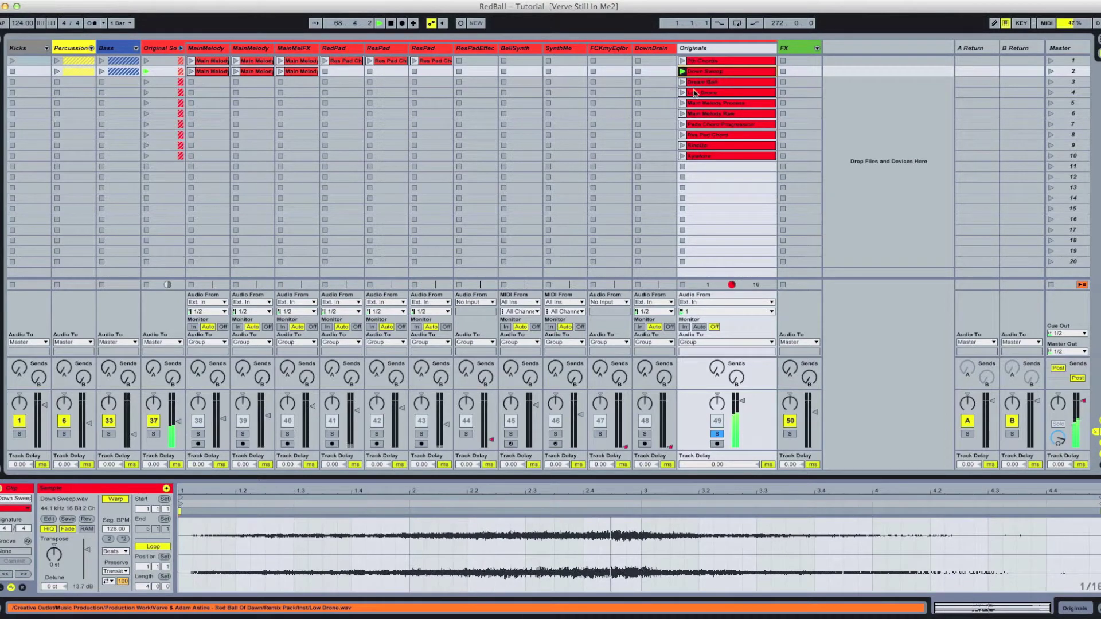
pyautogui.click(683, 82)
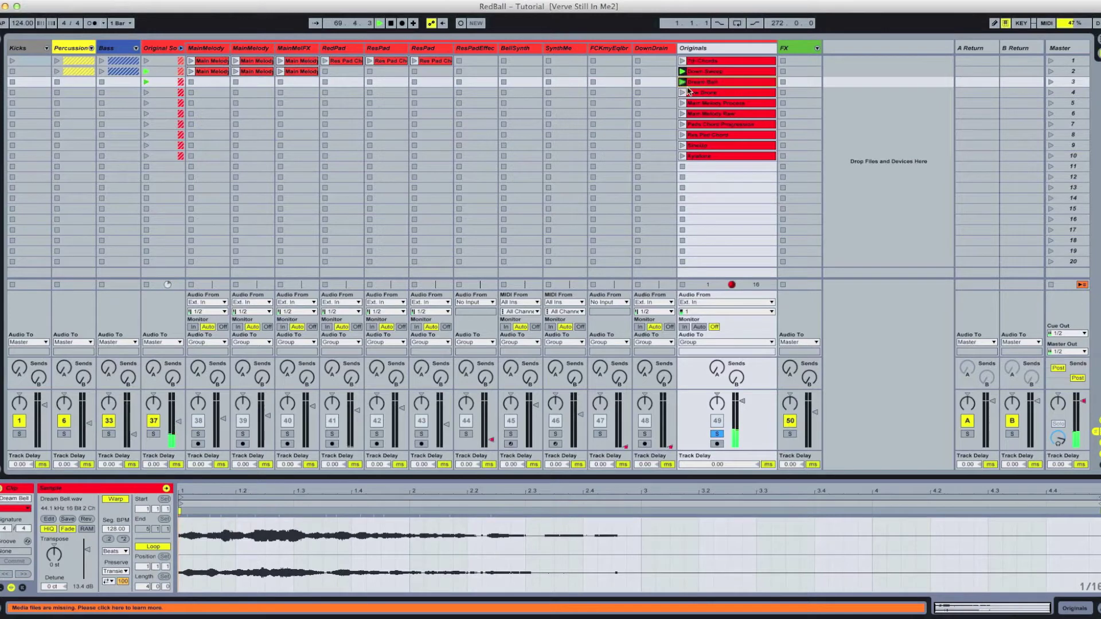
pyautogui.click(683, 93)
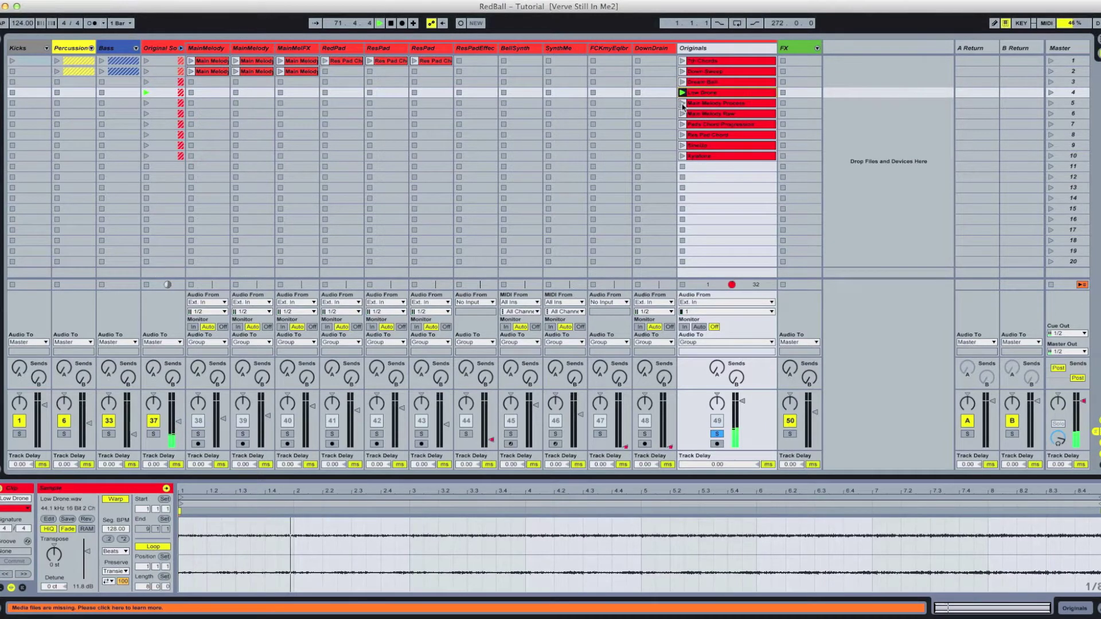
# Audition the Main Melody Process, Main Melody Raw, Res Pad Chord and SineUp clips on the Originals track, and stop playback.
pyautogui.click(683, 103)
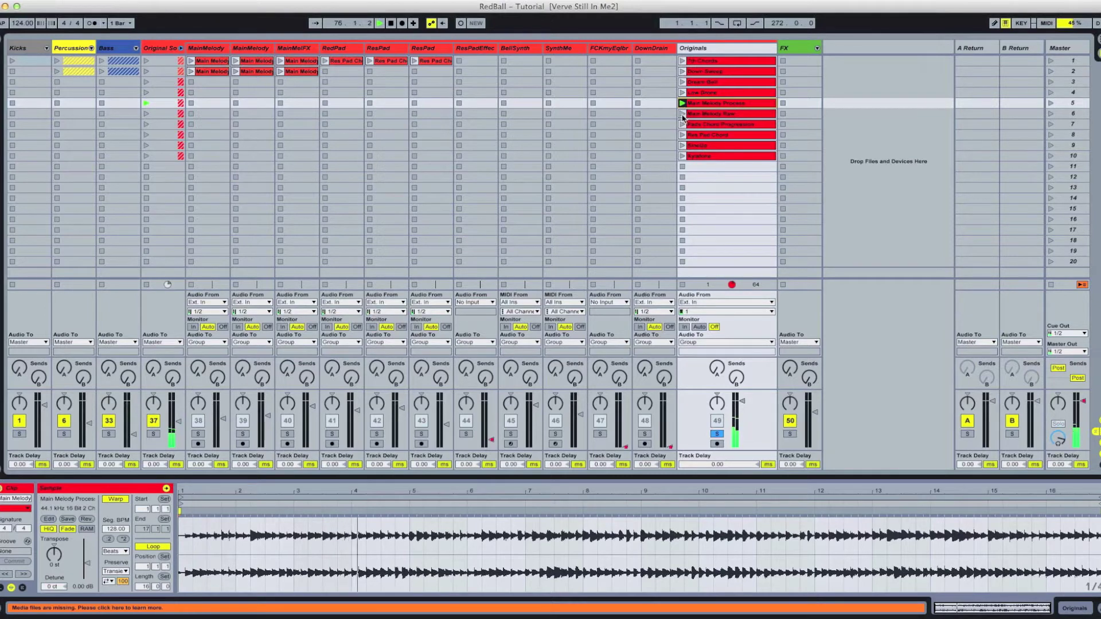
pyautogui.click(682, 114)
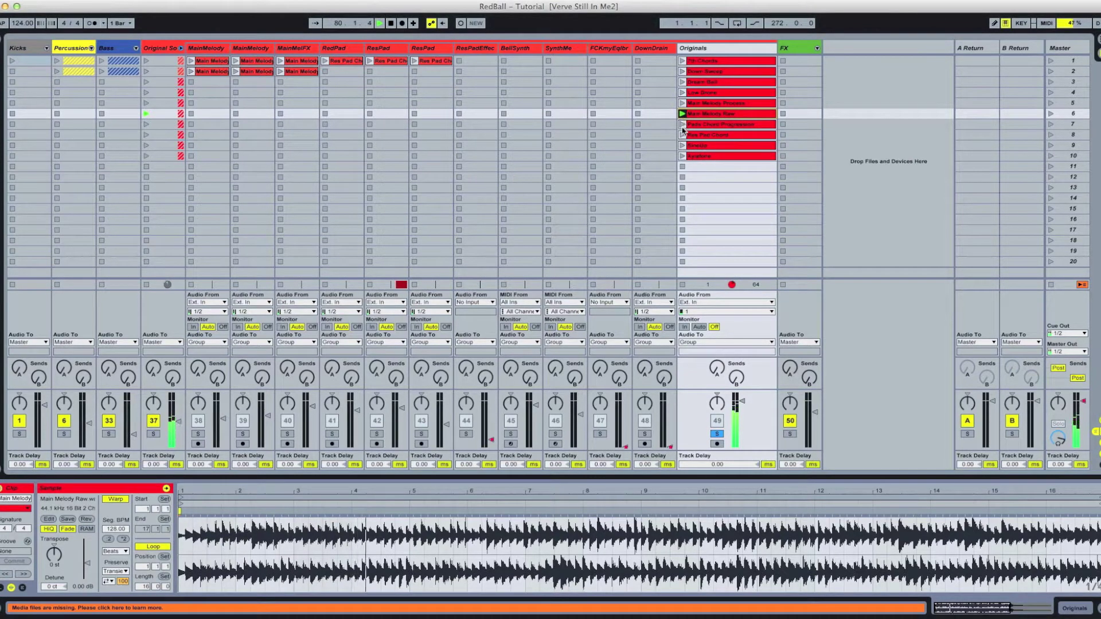
pyautogui.click(682, 135)
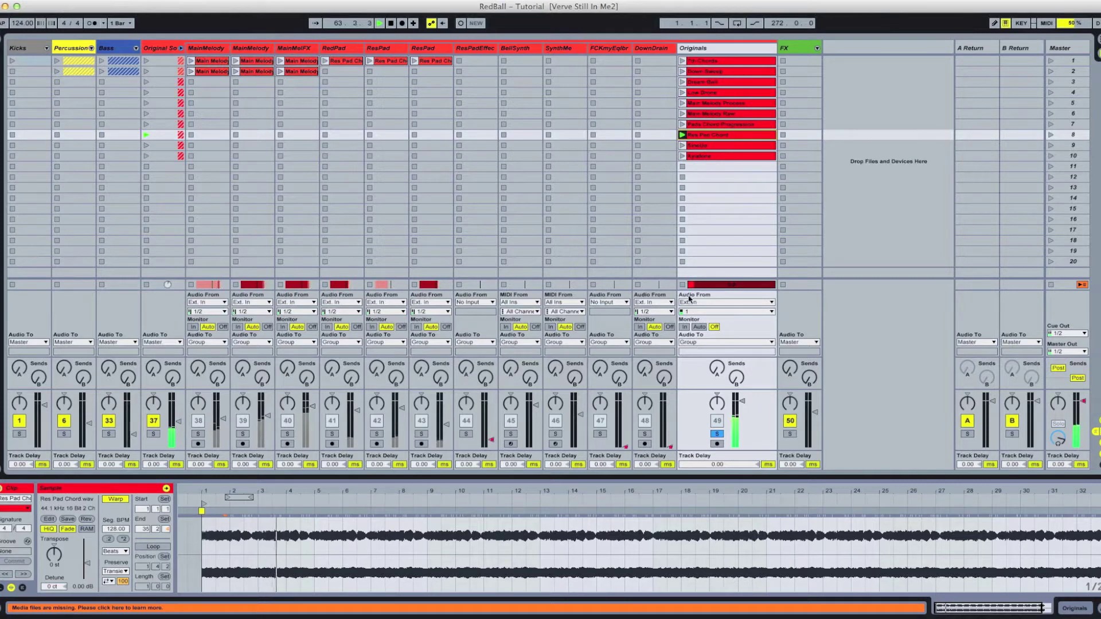
pyautogui.click(682, 146)
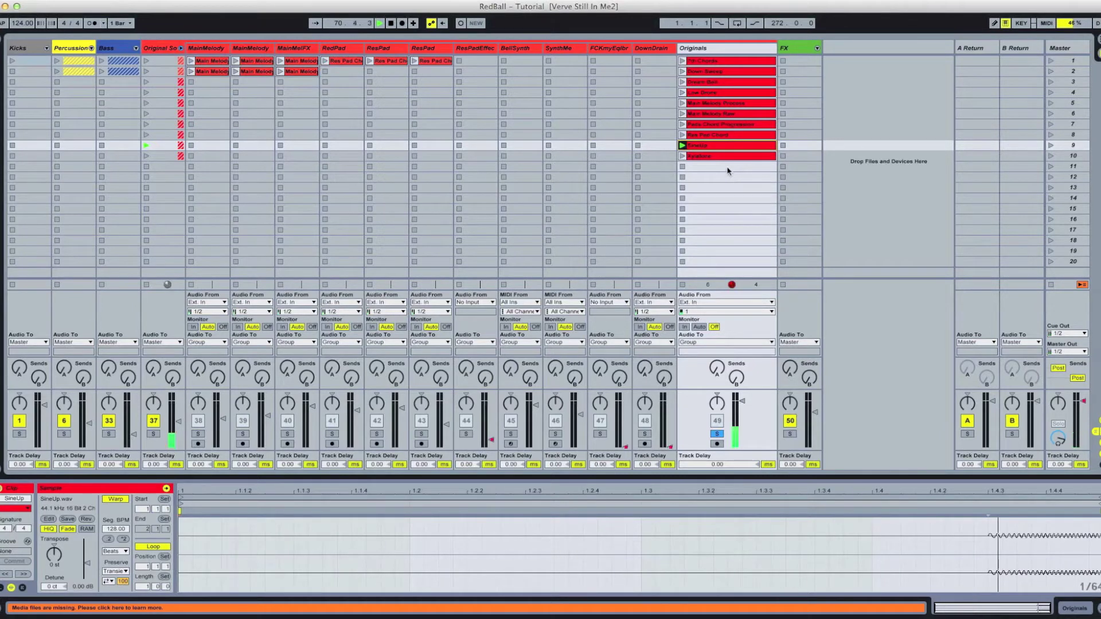
pyautogui.click(392, 23)
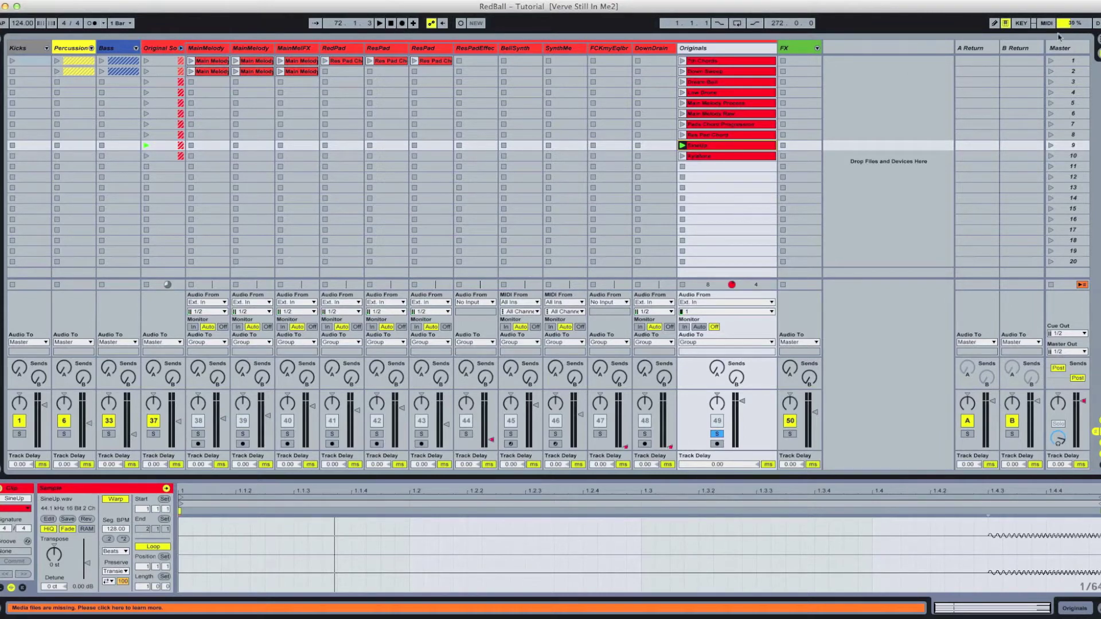
# Solo ResPad track 42 in Arrangement View and play its first Res Pad Chord clip from the beginning.
pyautogui.press('Tab')
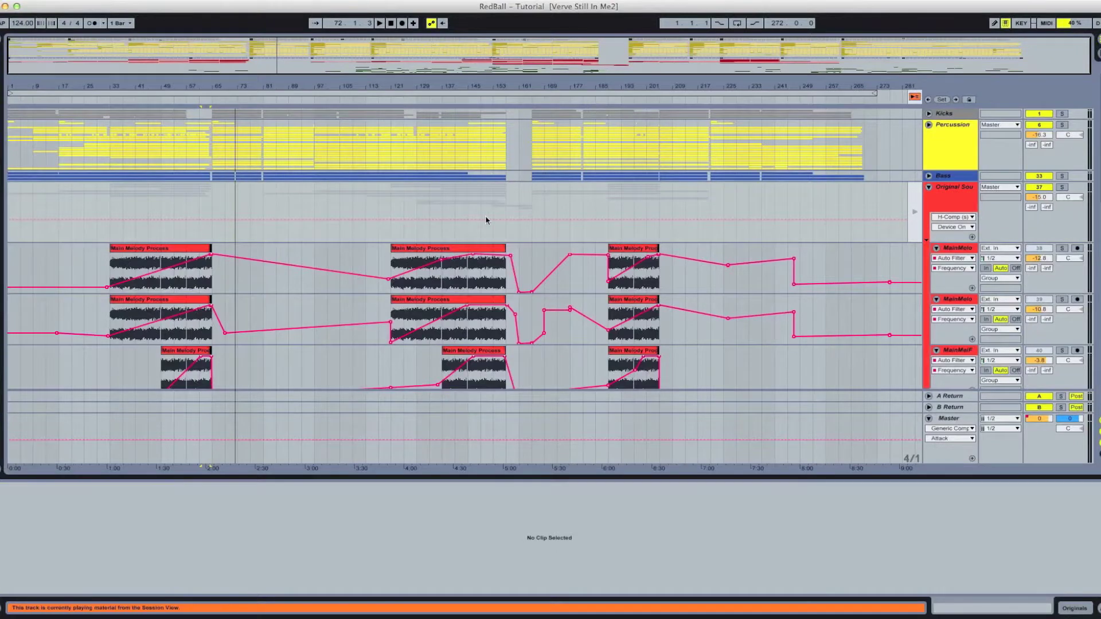
pyautogui.scroll(-5, 485, 216)
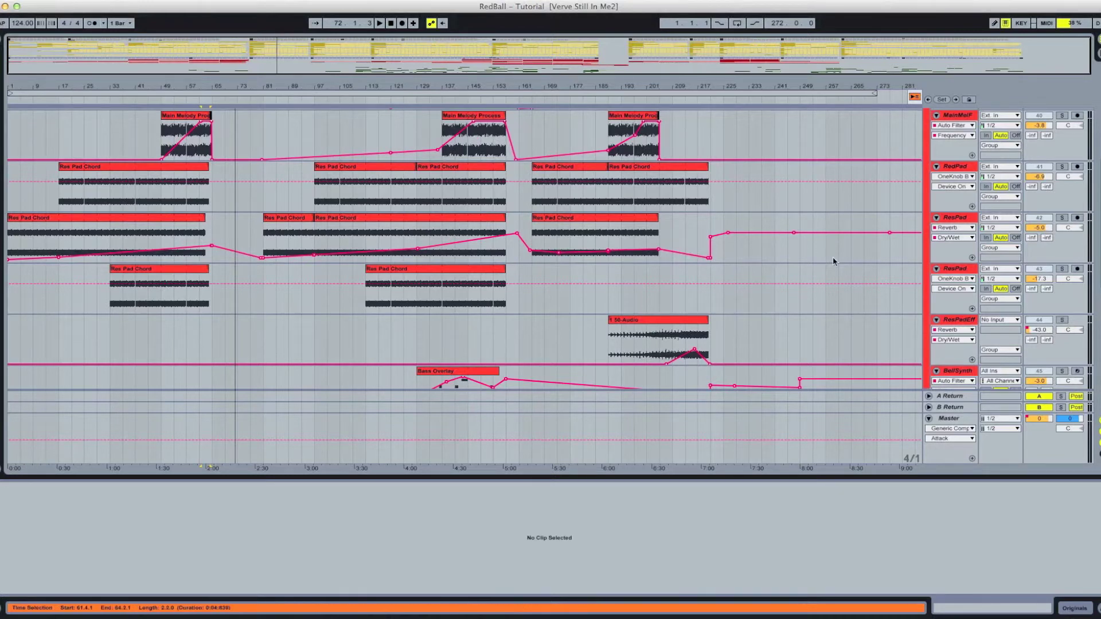
pyautogui.click(961, 220)
pyautogui.click(1062, 219)
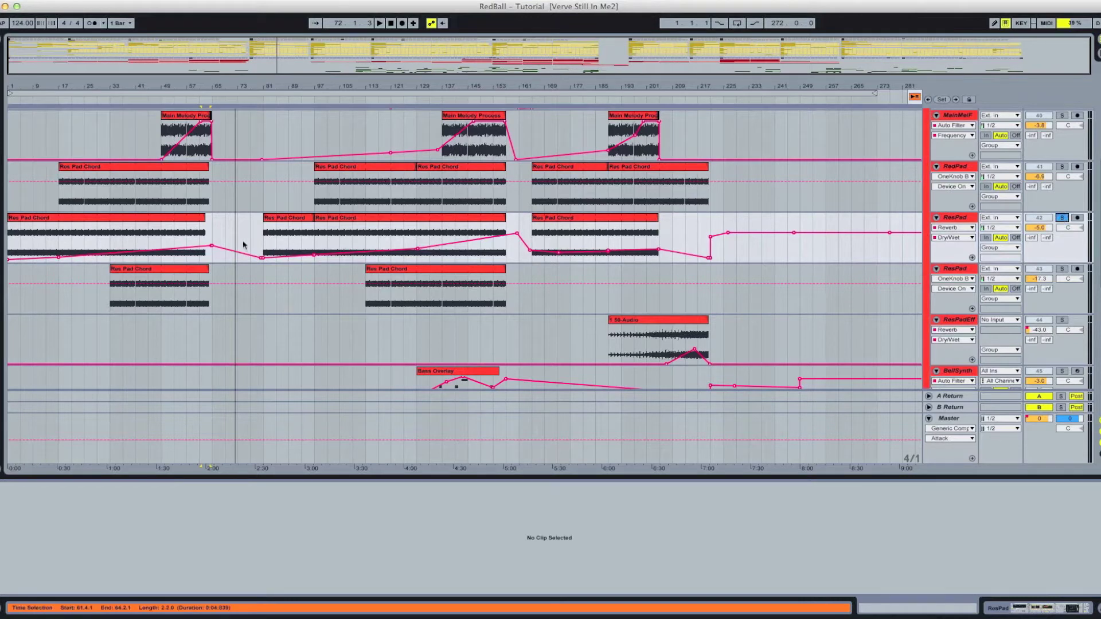
pyautogui.click(33, 218)
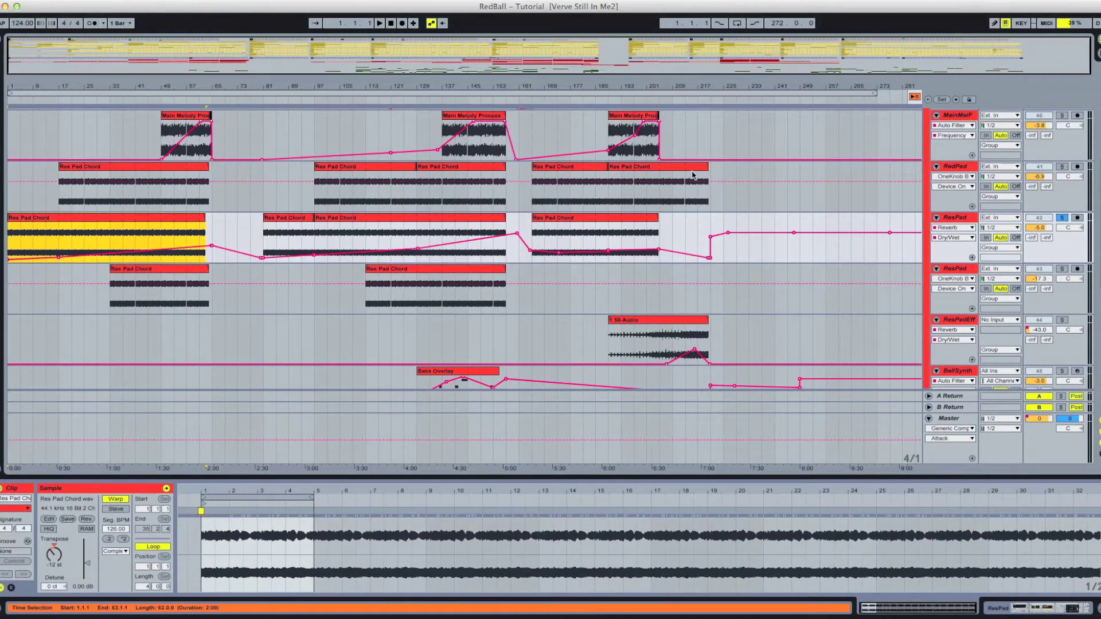
pyautogui.press('space')
pyautogui.scroll(-1, 253, 211)
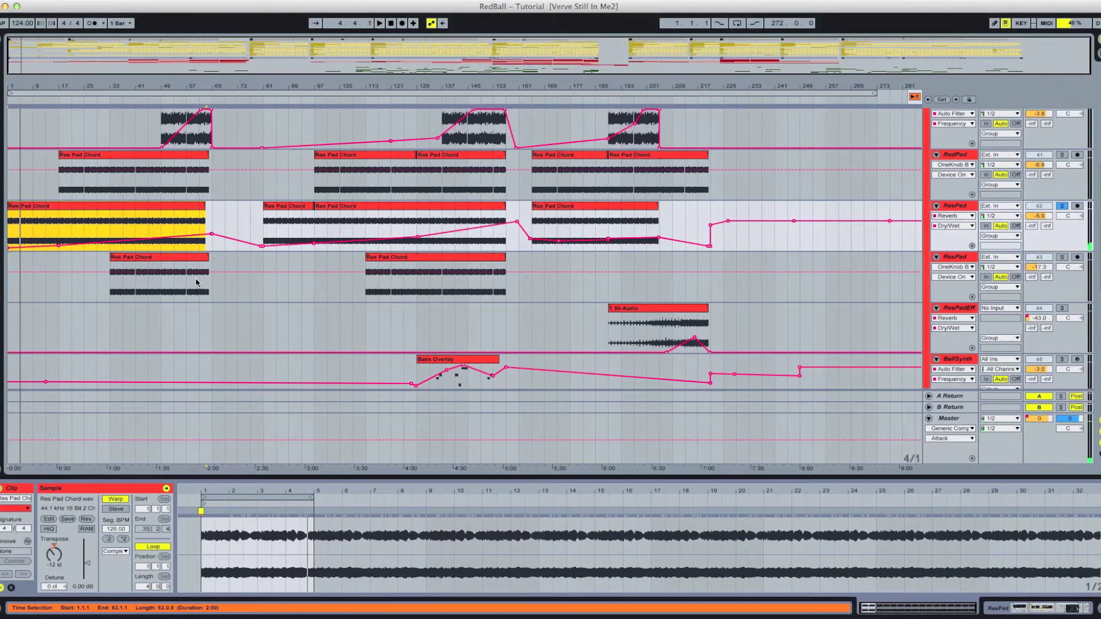
# Play the first RedPad clip from bar 17 with its track soloed, and add ResPad track 42 to the solo.
pyautogui.click(58, 192)
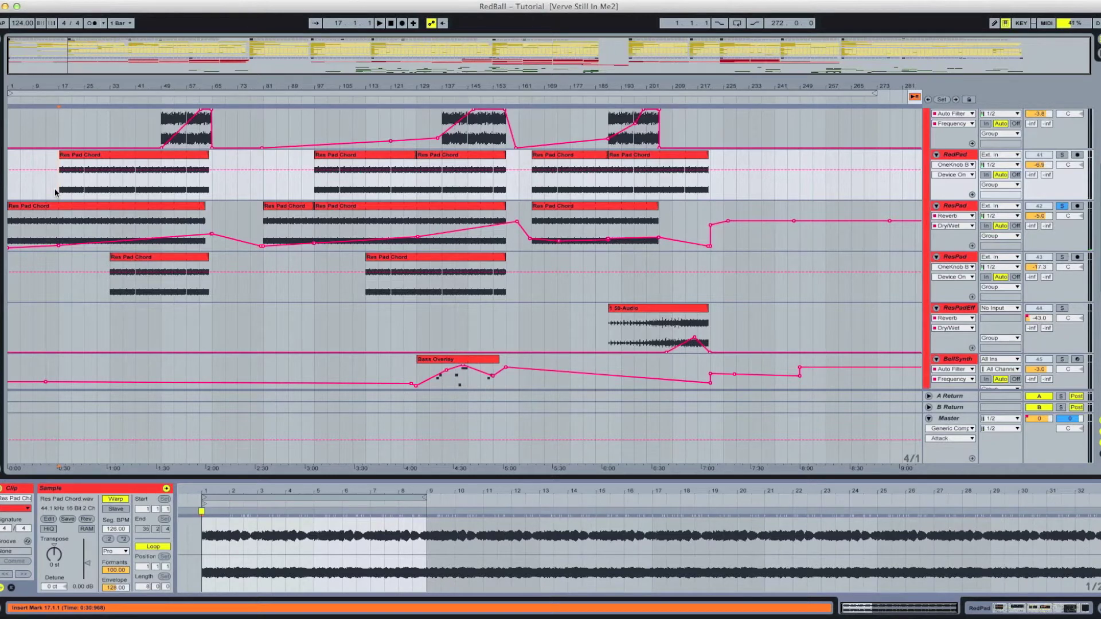
pyautogui.click(89, 156)
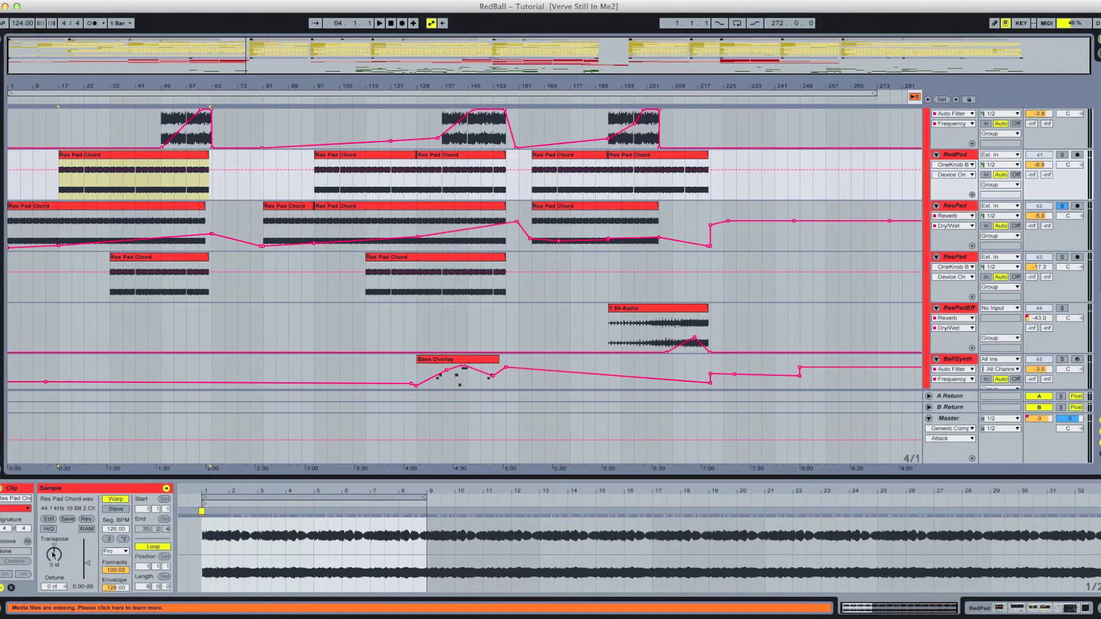
pyautogui.click(67, 187)
pyautogui.press('space')
pyautogui.click(1062, 155)
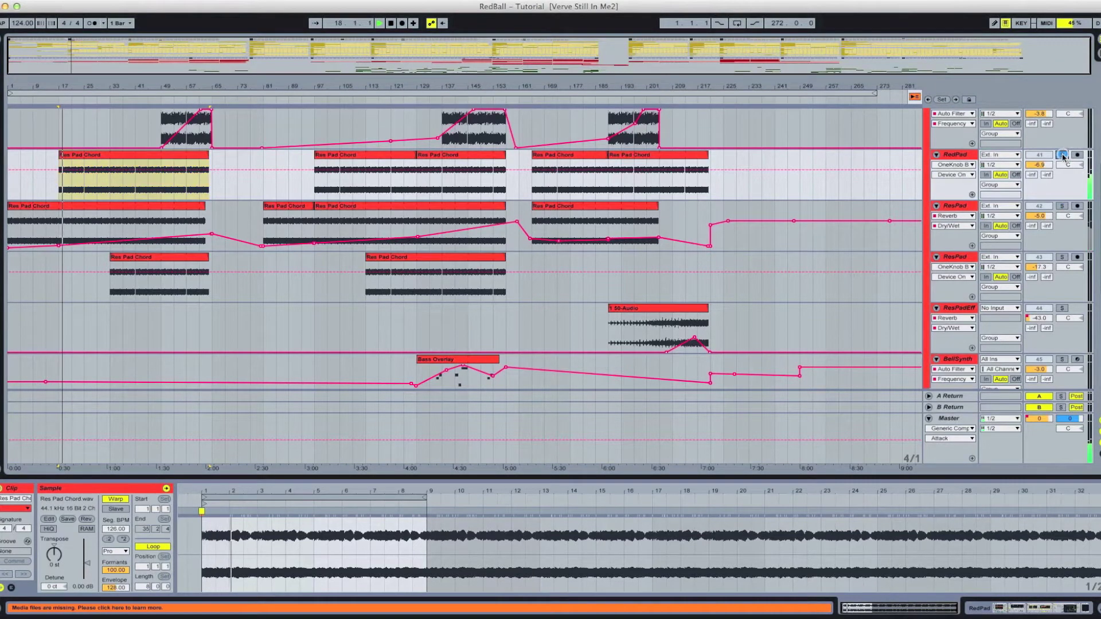
pyautogui.click(1062, 206)
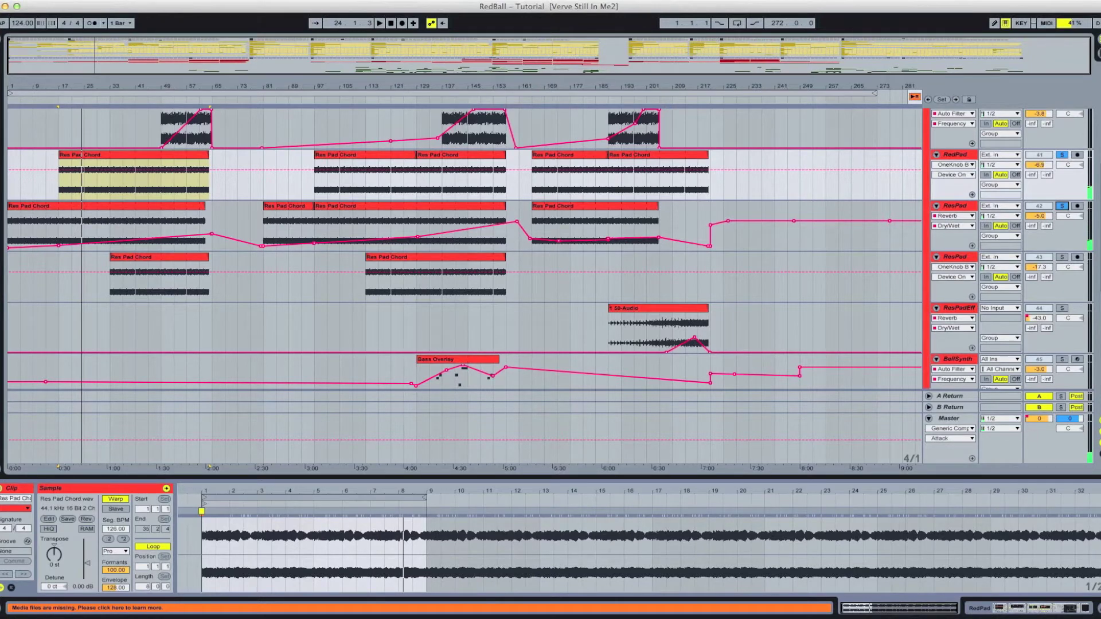
# Solo the Originals track in Session View and play the original Res Pad Chord clip for comparison, stopping it at the end.
pyautogui.press('Tab')
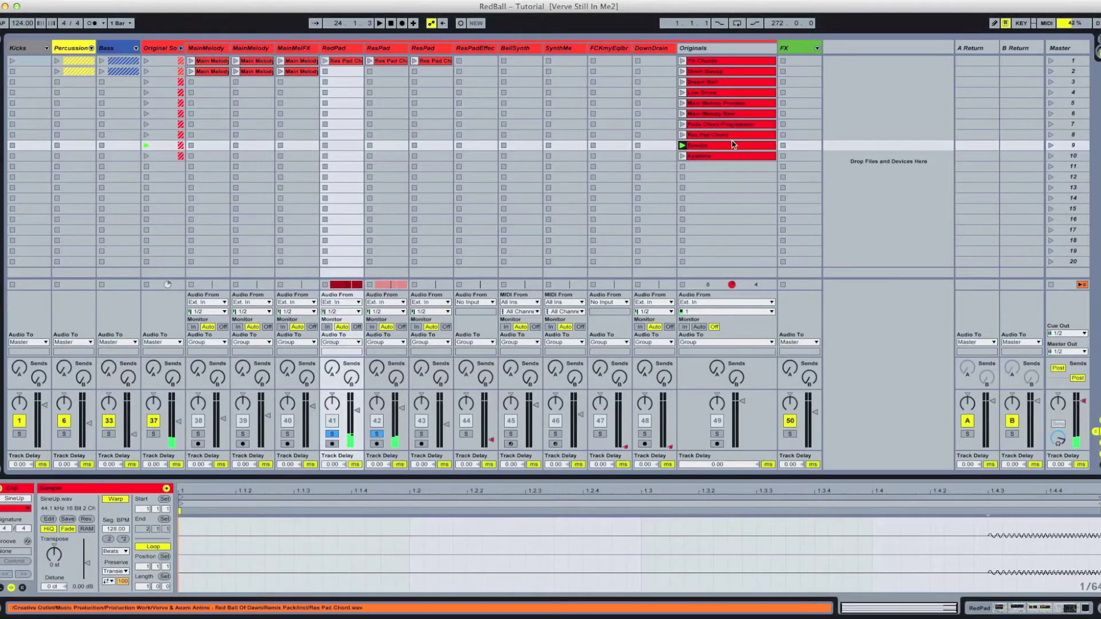
pyautogui.click(717, 434)
pyautogui.click(682, 135)
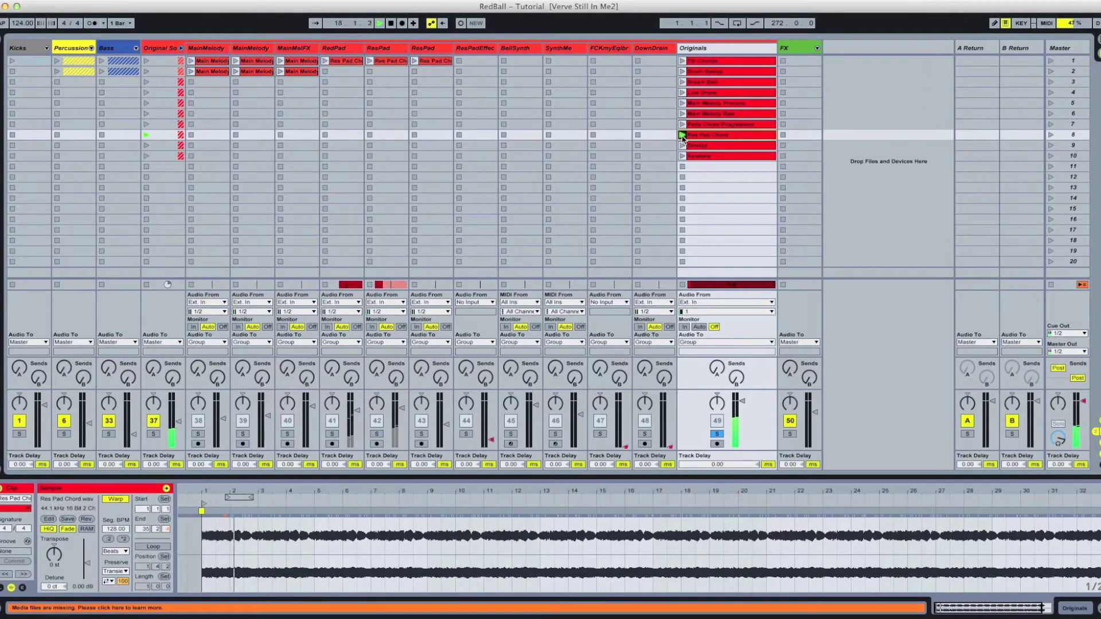
pyautogui.click(682, 285)
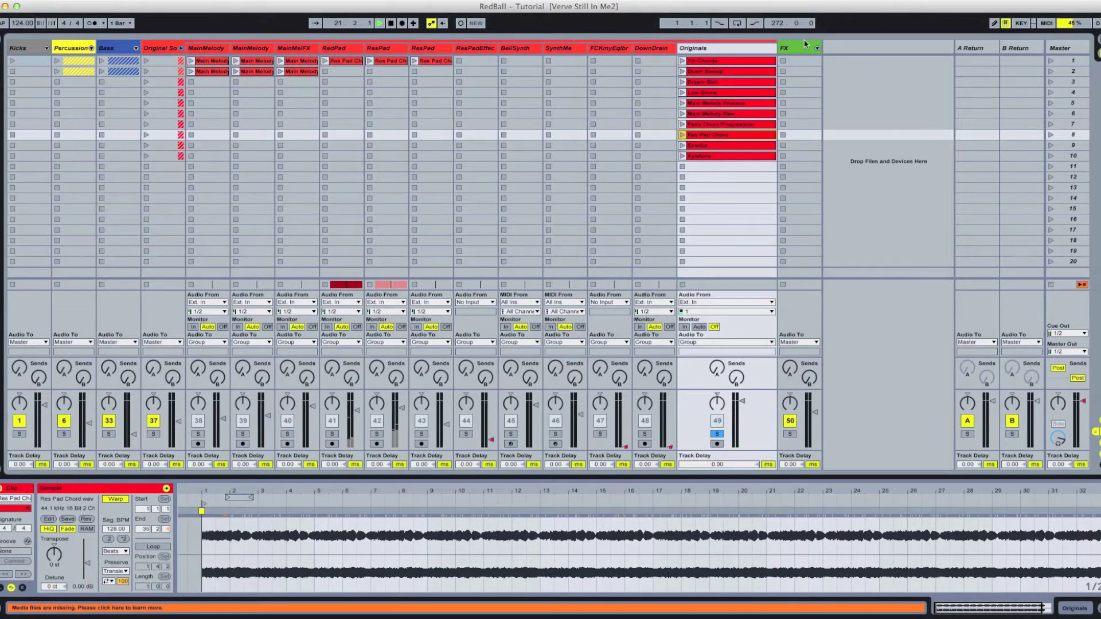
# Display the RedPad track's device chain from Arrangement View and stop playback.
pyautogui.press('Tab')
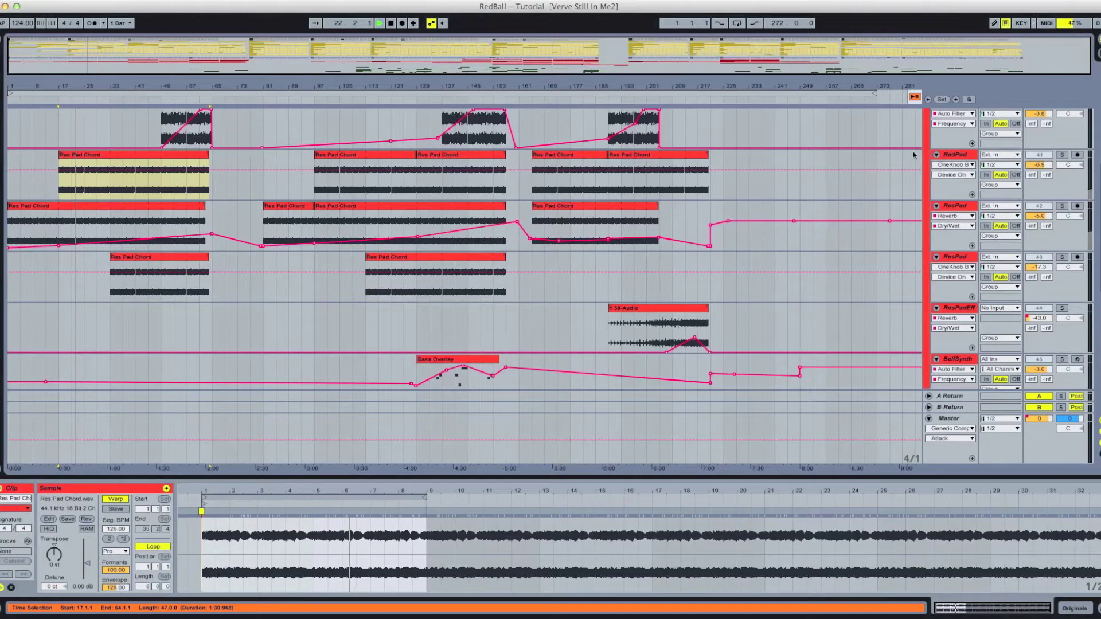
pyautogui.click(950, 155)
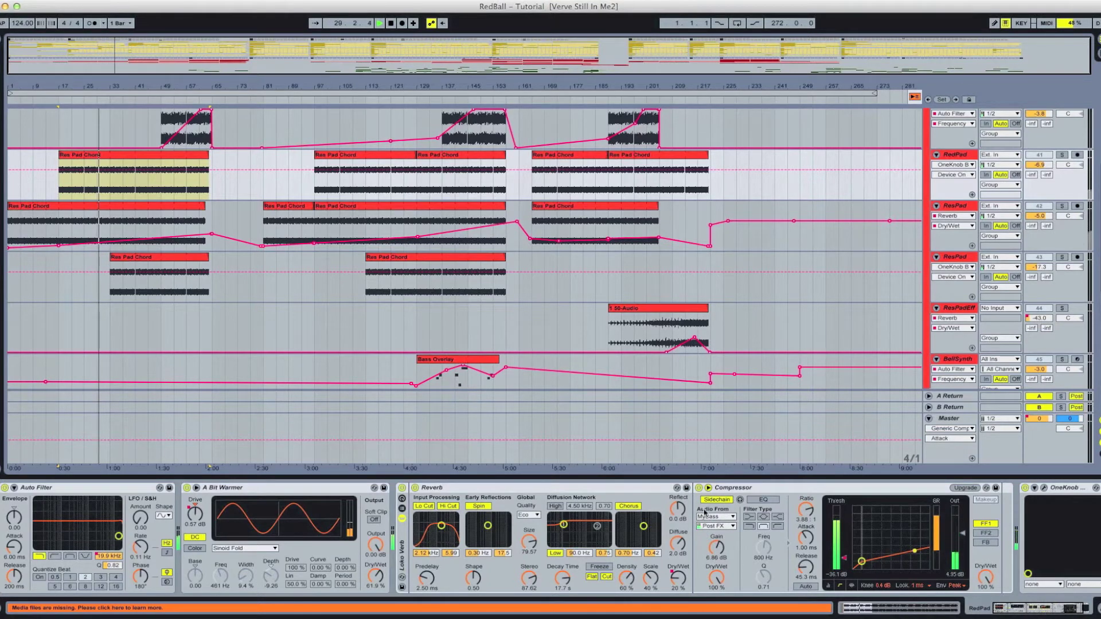
pyautogui.click(392, 23)
# Unfold the Bass group and listen briefly to its MyBass track soloed, with the track's devices displayed.
pyautogui.scroll(5, 688, 233)
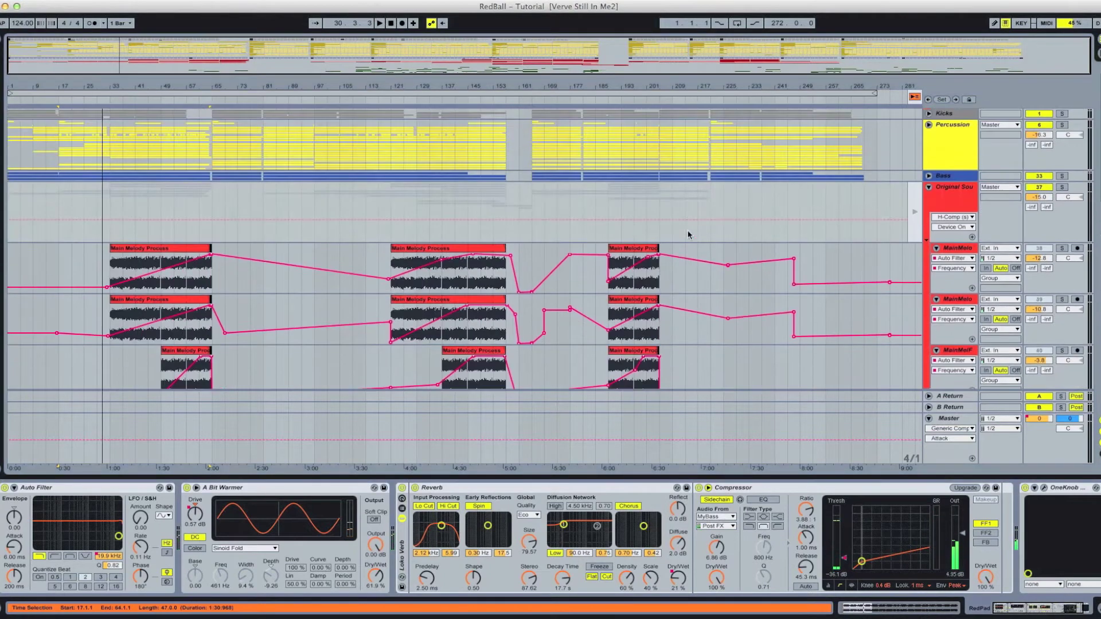
pyautogui.click(929, 176)
pyautogui.scroll(-3, 571, 228)
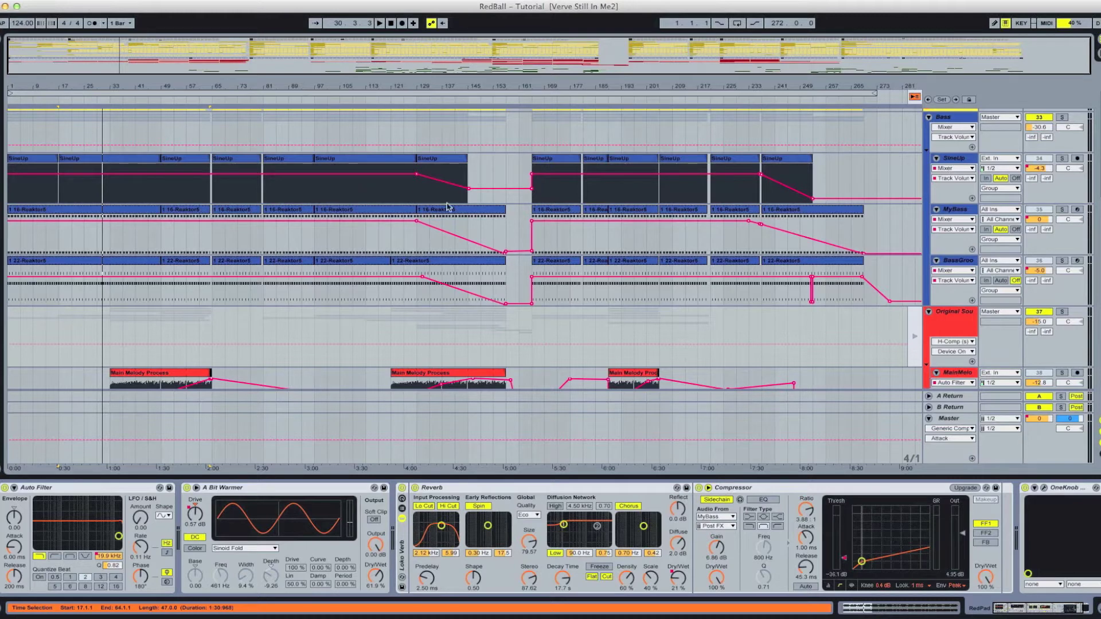
pyautogui.click(955, 220)
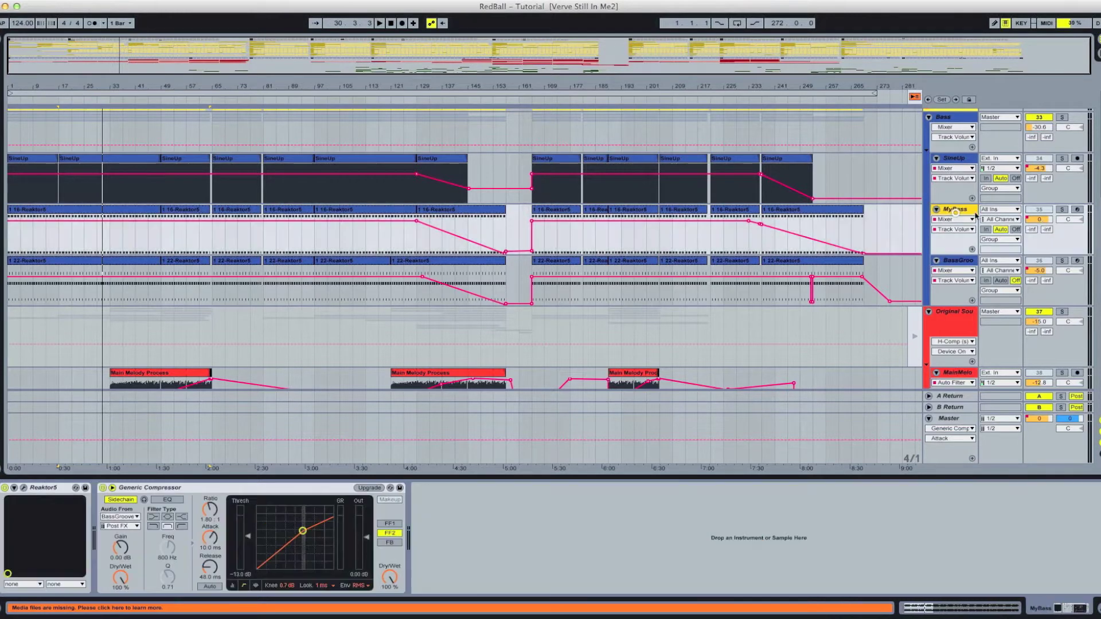
pyautogui.click(1062, 209)
pyautogui.press('space')
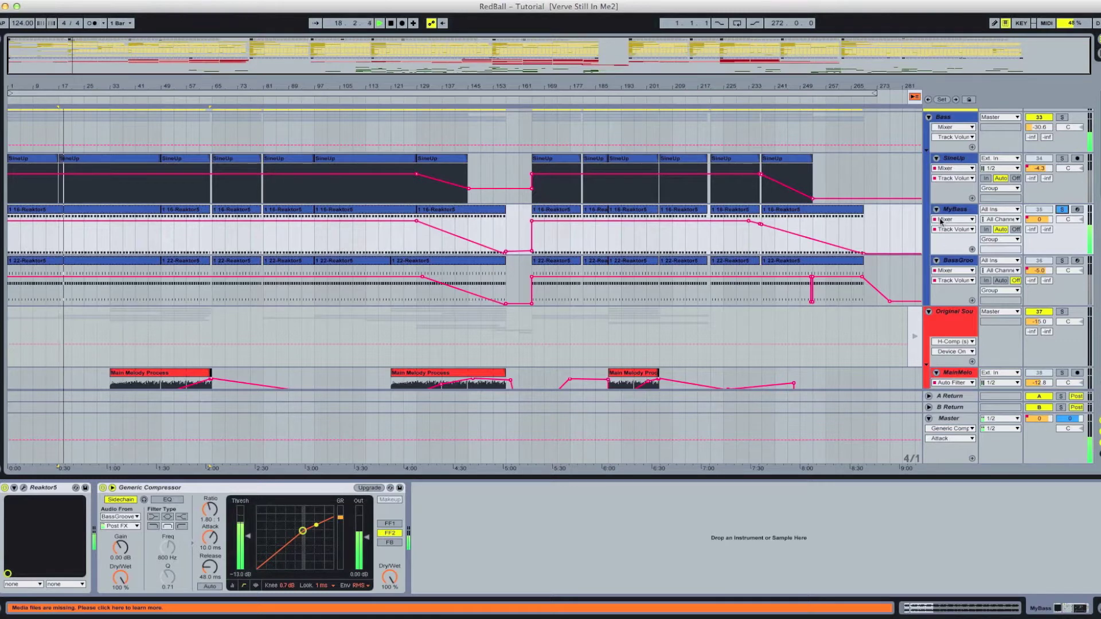
pyautogui.press('space')
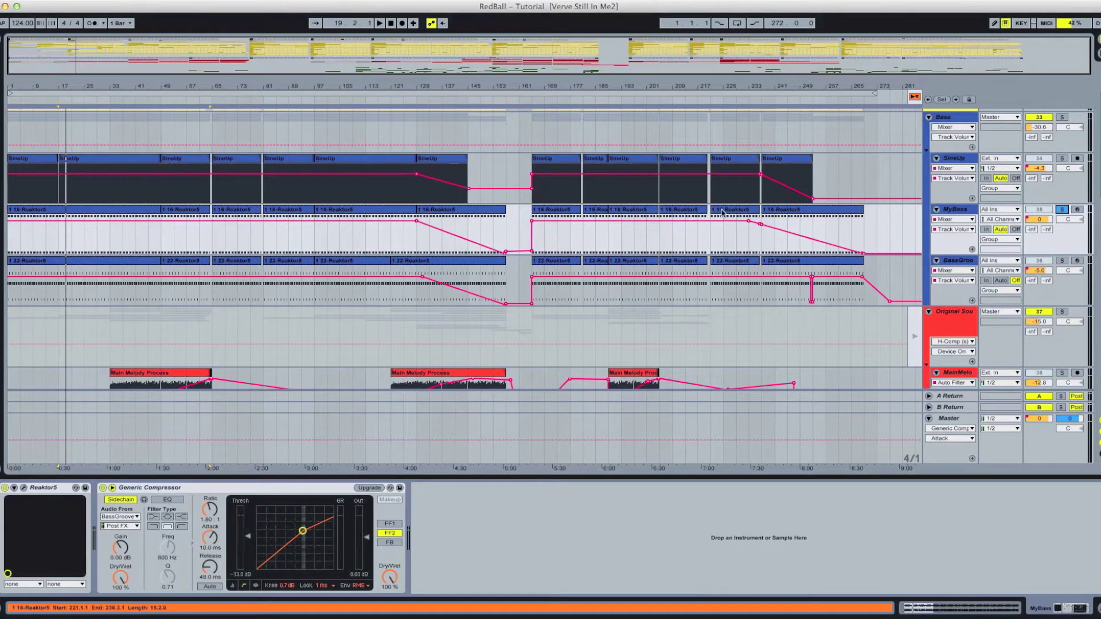
# Solo the RedPad track and ResPad track 42 together and start playback from bar 17.
pyautogui.scroll(-10, 941, 222)
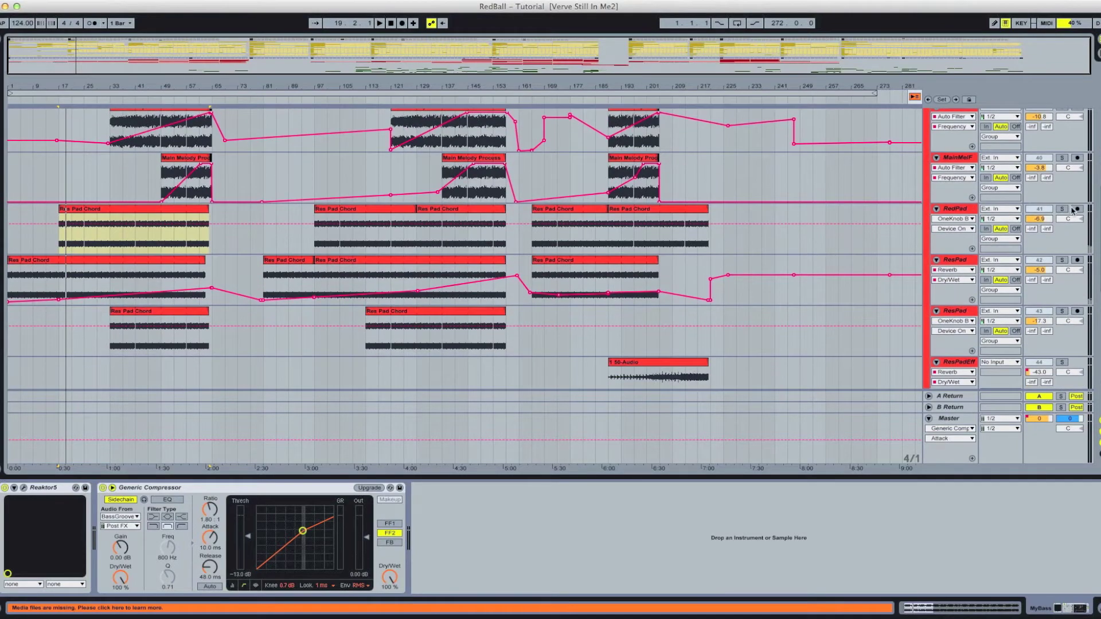
pyautogui.click(1062, 208)
pyautogui.click(1062, 259)
pyautogui.press('space')
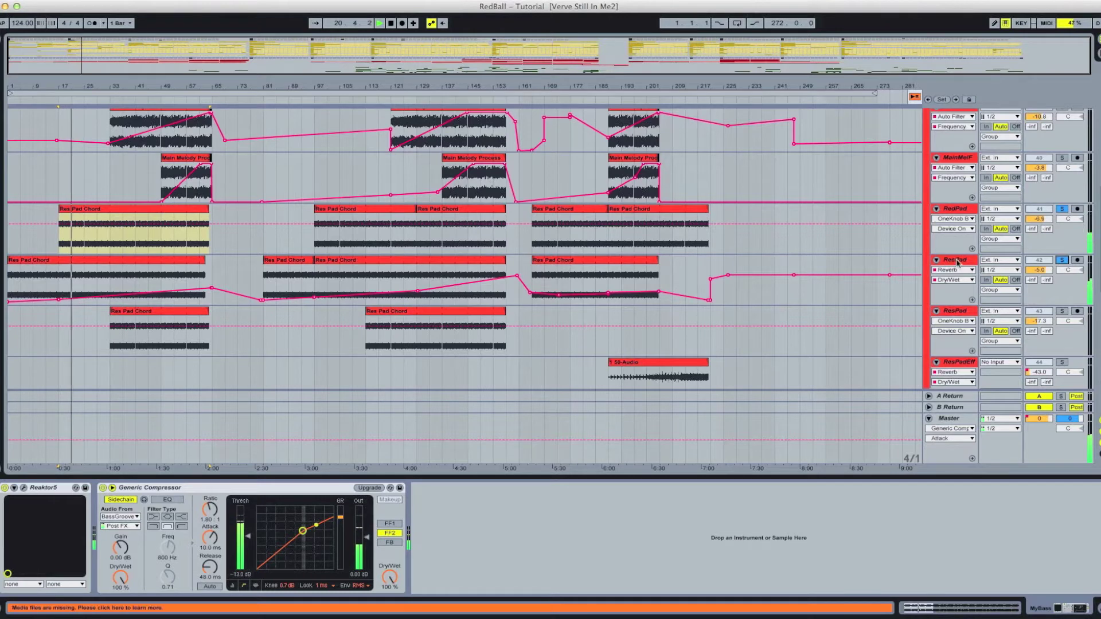
# Stop playback, unfold the Kicks group and listen briefly to its Punch track soloed.
pyautogui.press('space')
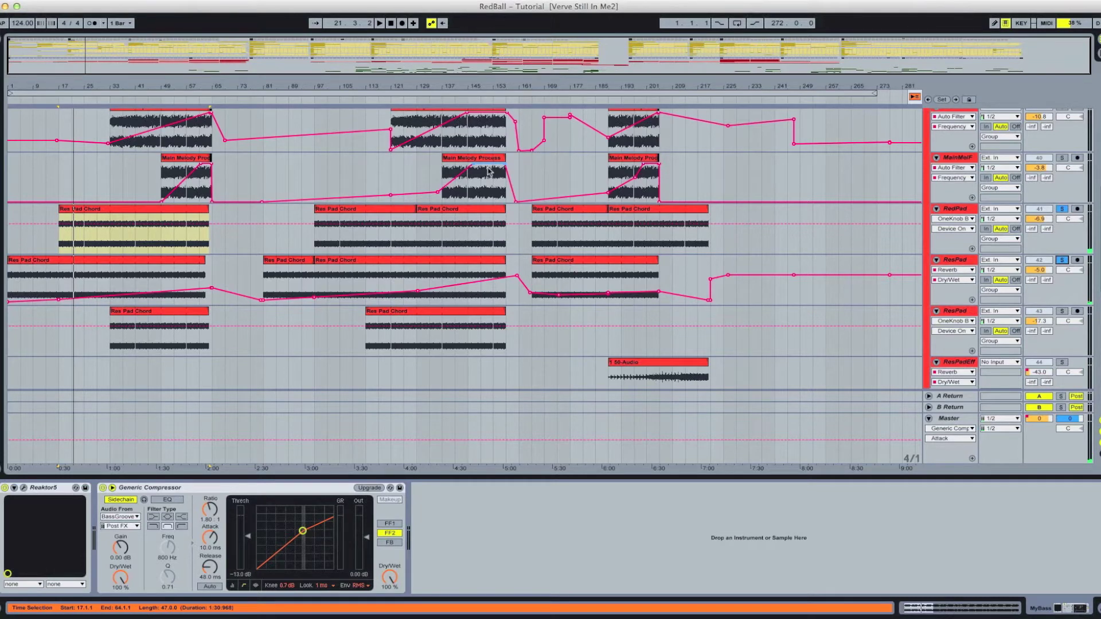
pyautogui.scroll(10, 759, 233)
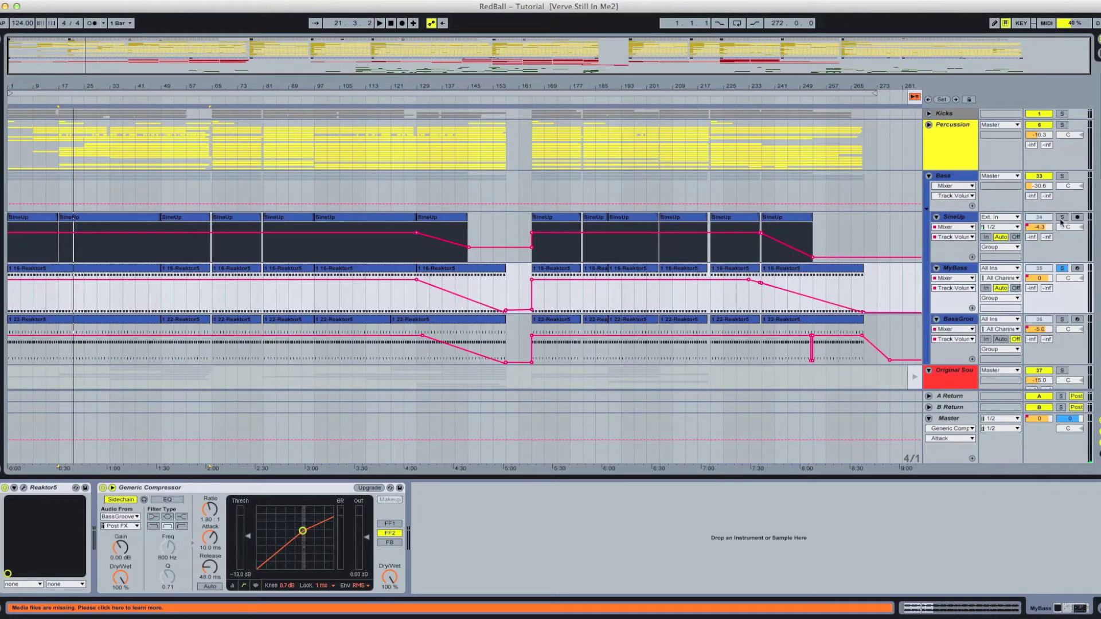
pyautogui.click(930, 113)
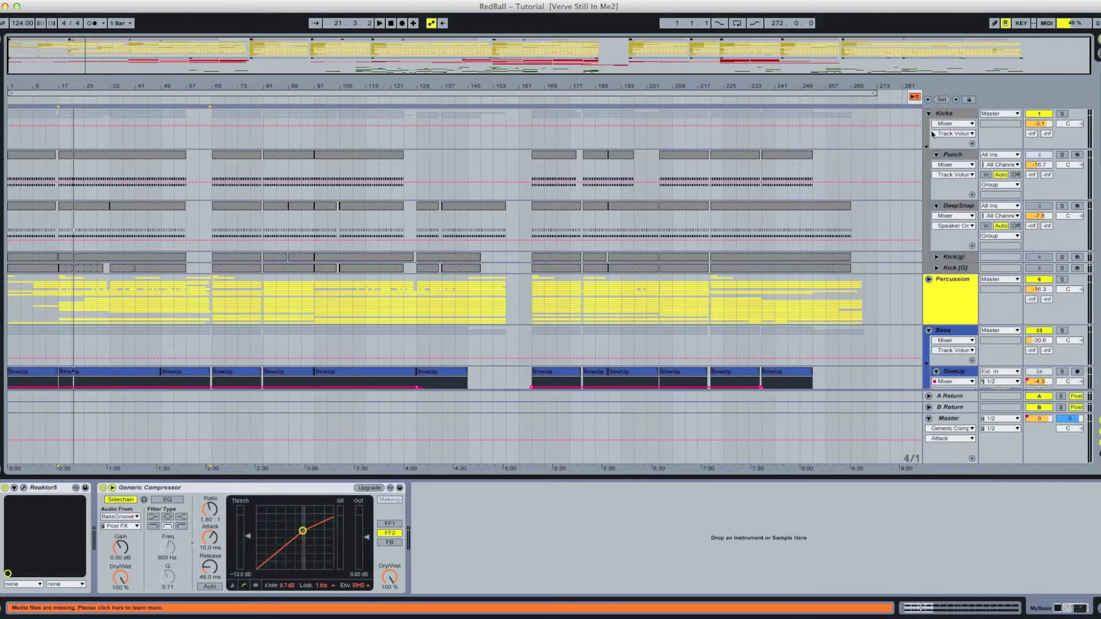
pyautogui.click(1061, 155)
pyautogui.press('space')
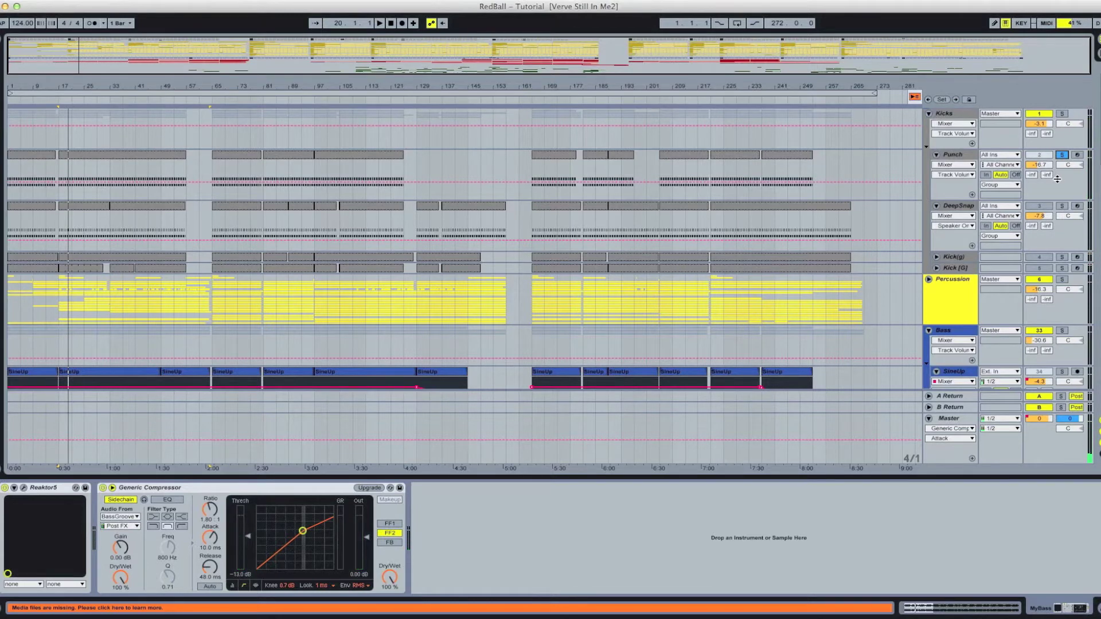
# Display the MainMelody track's devices, solo track 38 and play its Main Melody Process clip from bar 49.
pyautogui.click(740, 269)
pyautogui.scroll(-4, 740, 268)
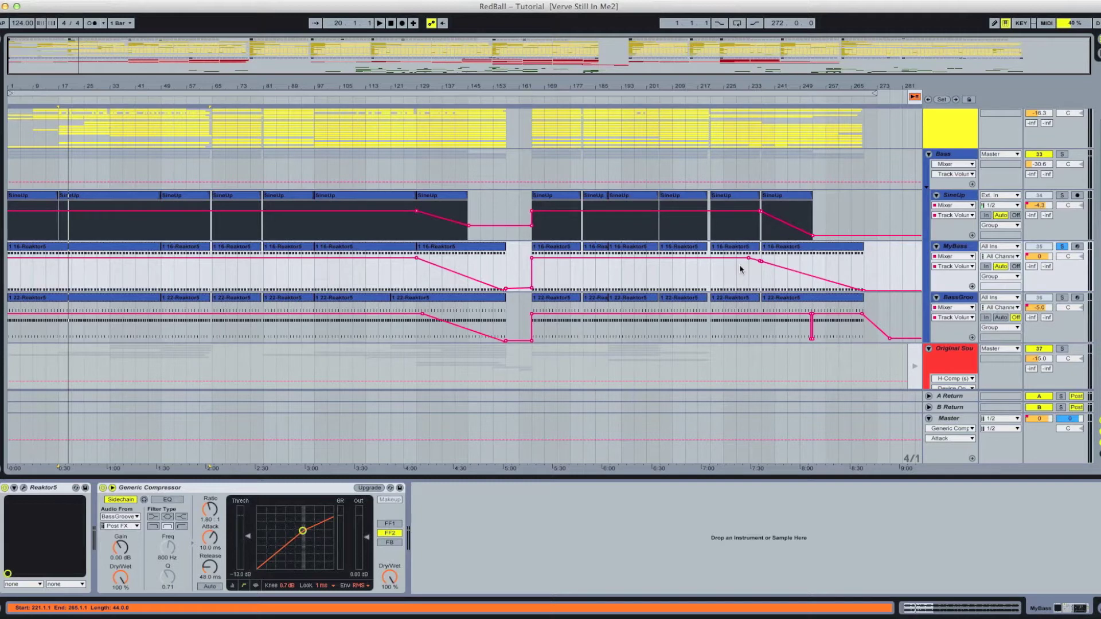
pyautogui.scroll(-10, 719, 273)
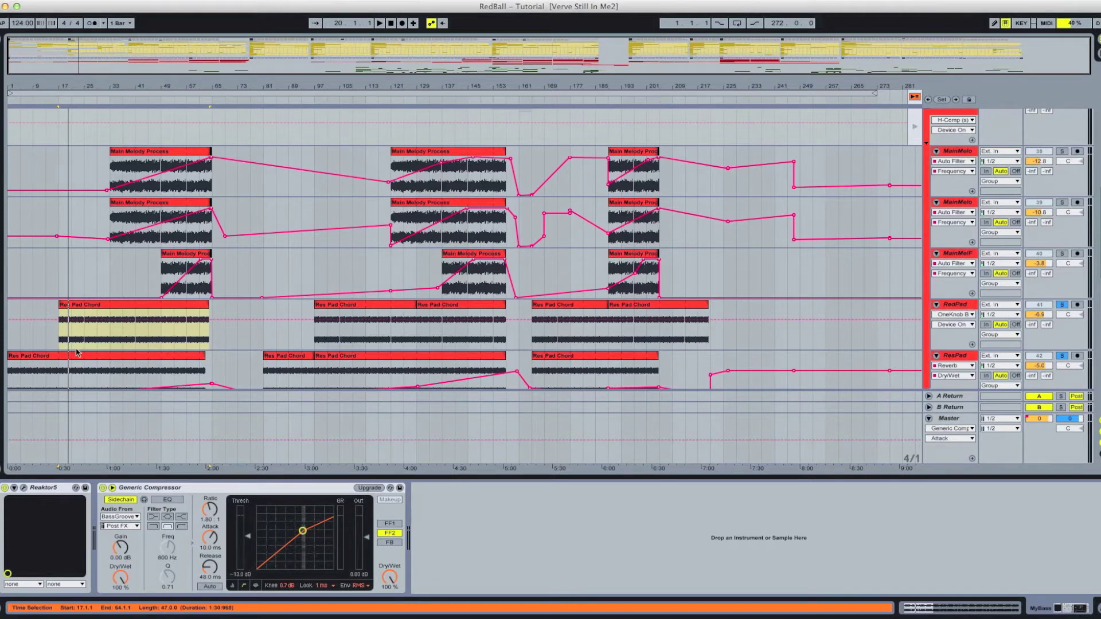
pyautogui.click(159, 153)
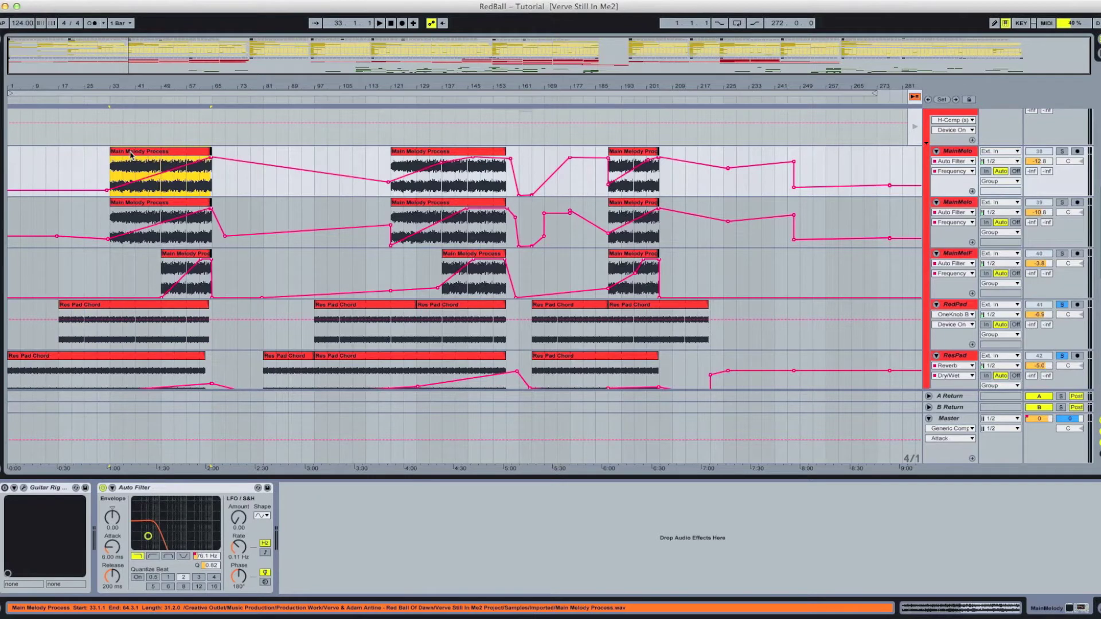
pyautogui.click(162, 164)
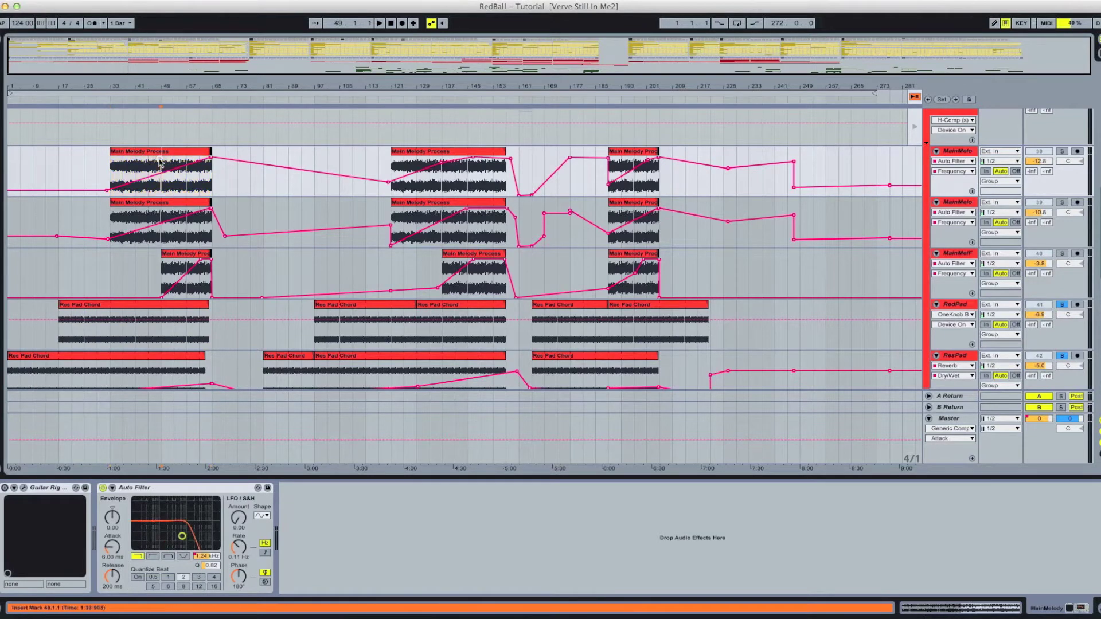
pyautogui.click(1062, 151)
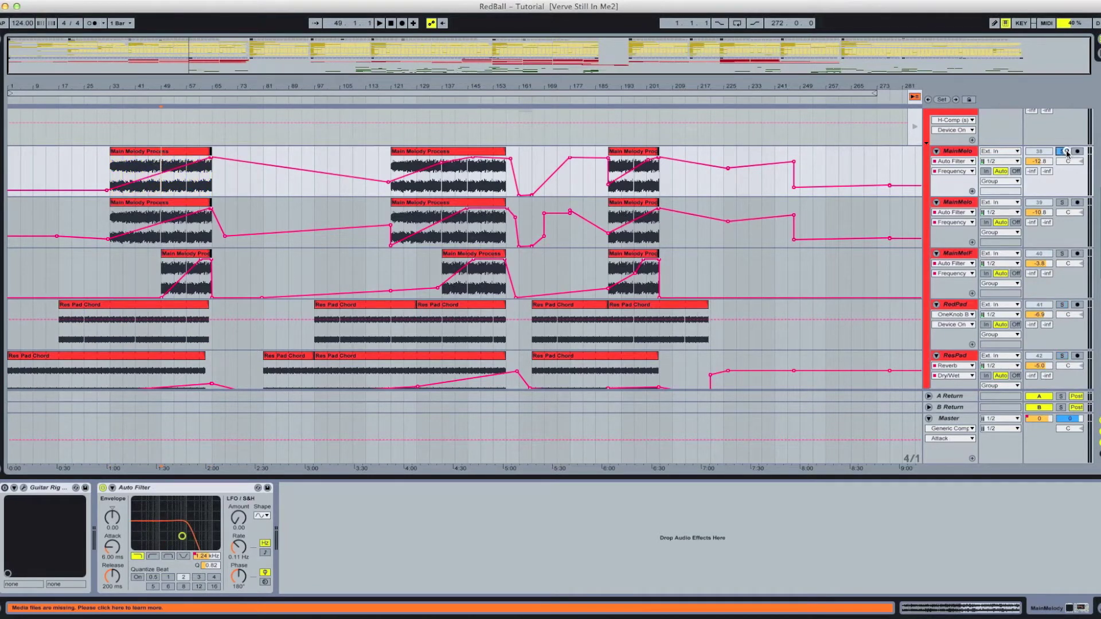
pyautogui.press('space')
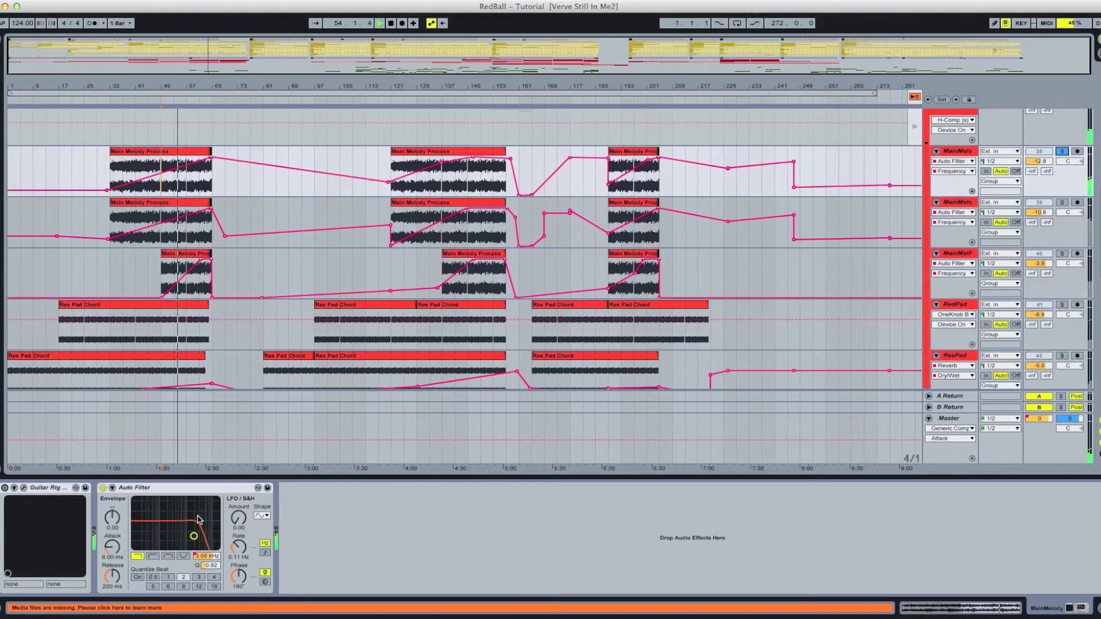
# Audition the soloed MainMelody track's filter sweep from bar 33 and again from bar 45, stopping playback at the end.
pyautogui.click(113, 172)
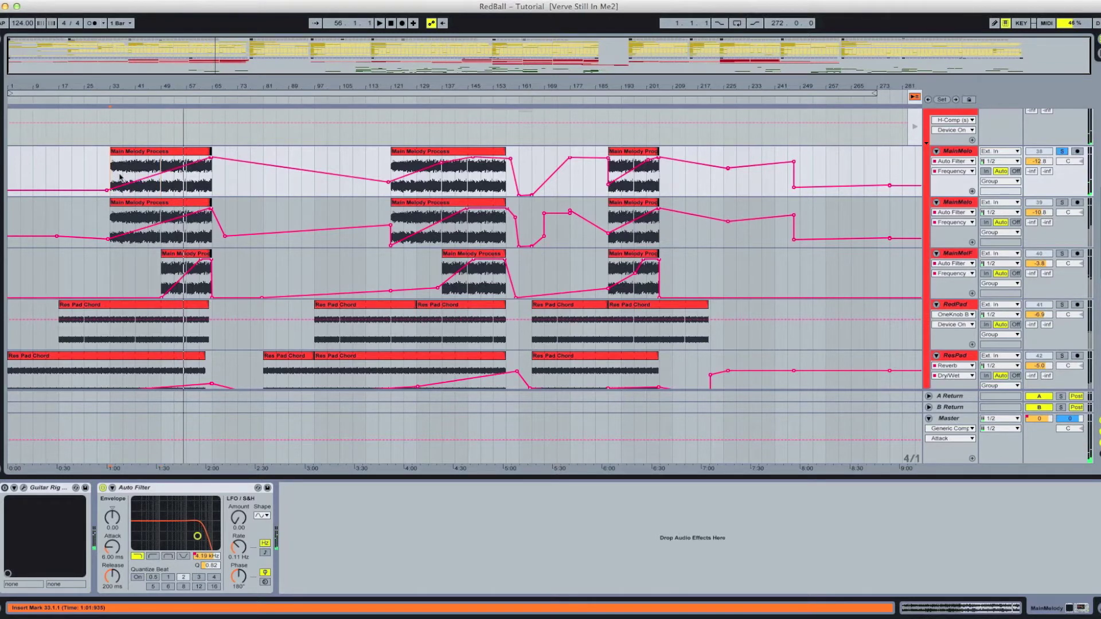
pyautogui.press('space')
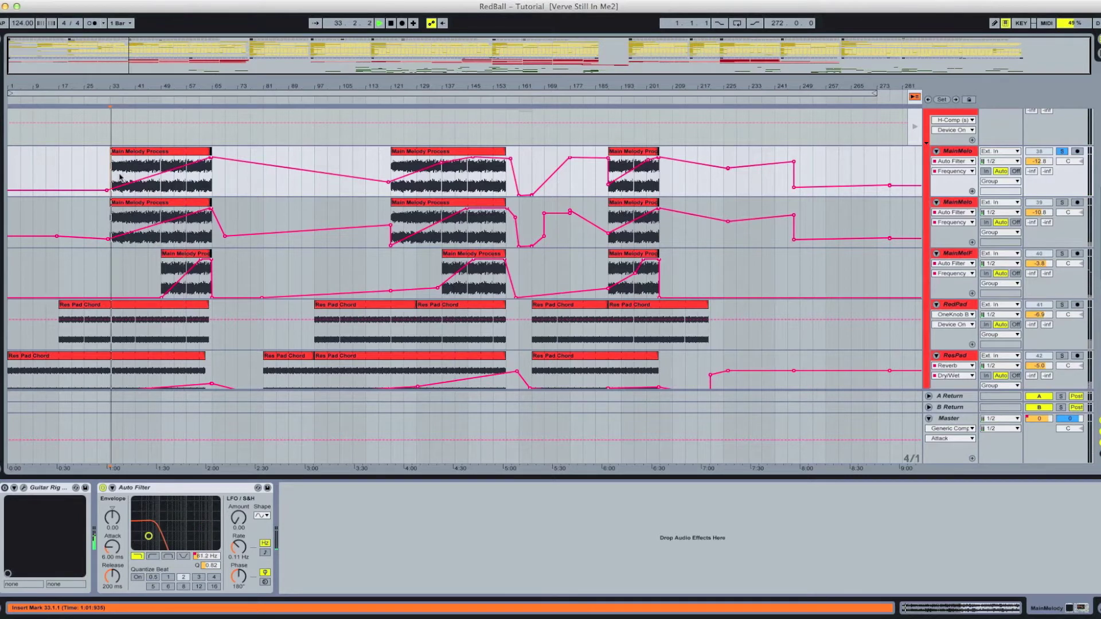
pyautogui.click(150, 171)
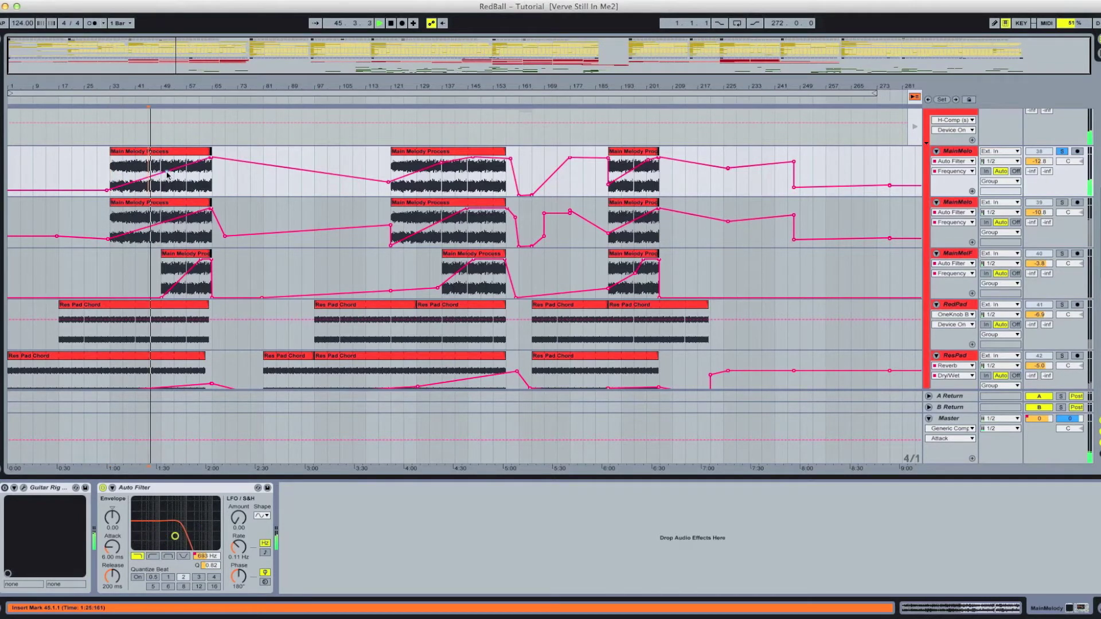
pyautogui.press('space')
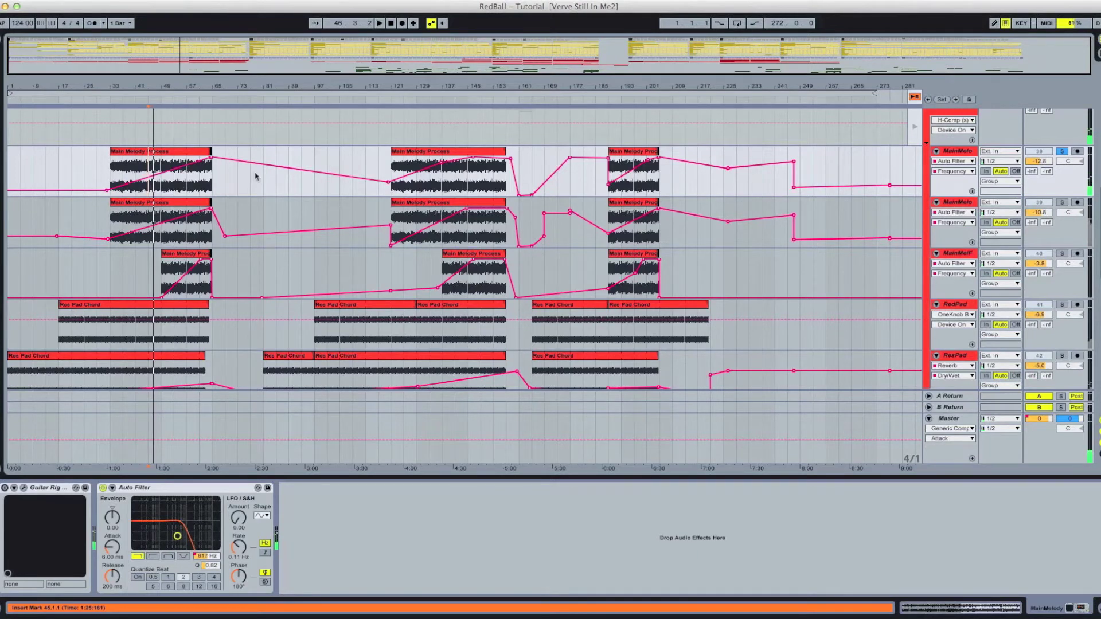
# Solo MainMelodyFX track 39, review its device chain through to the Limiter and listen to it from bar 49.
pyautogui.click(202, 212)
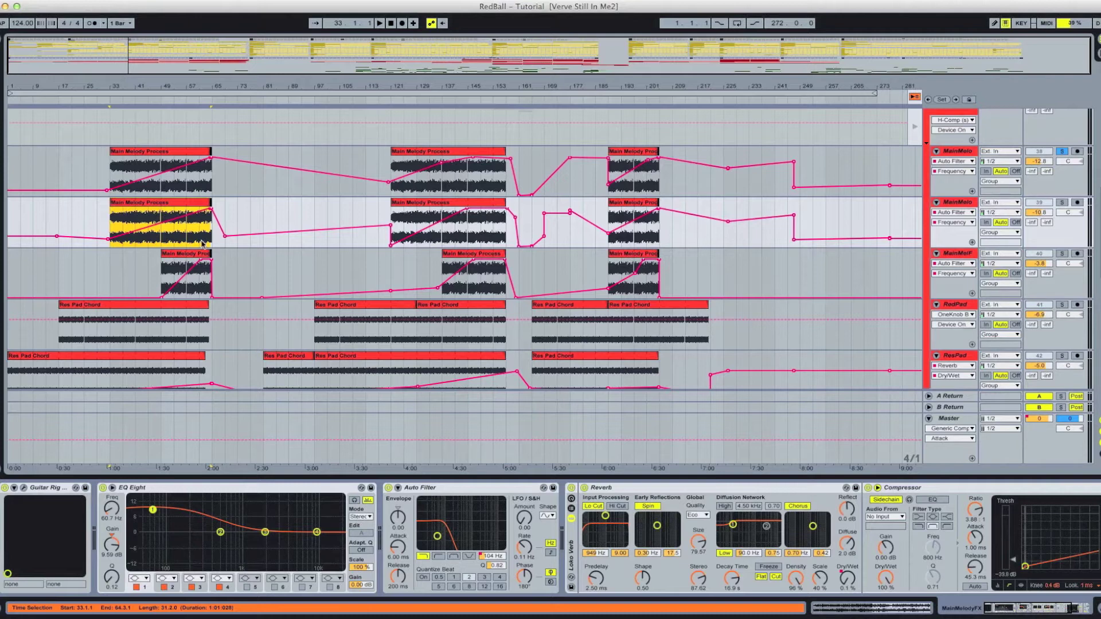
pyautogui.click(1061, 203)
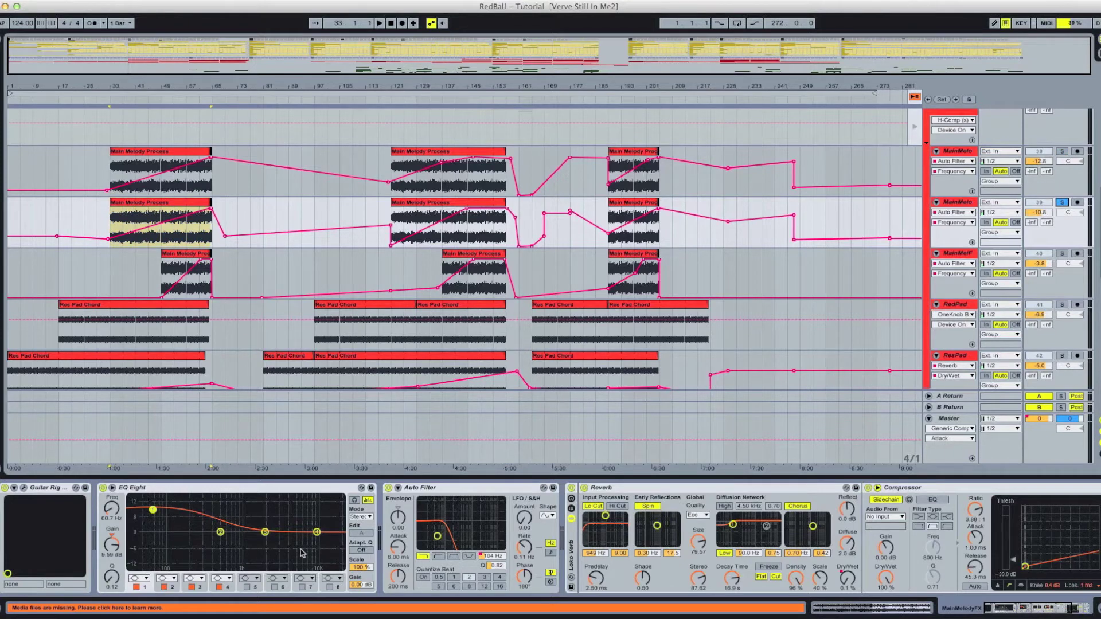
pyautogui.hscroll(5, 535, 522)
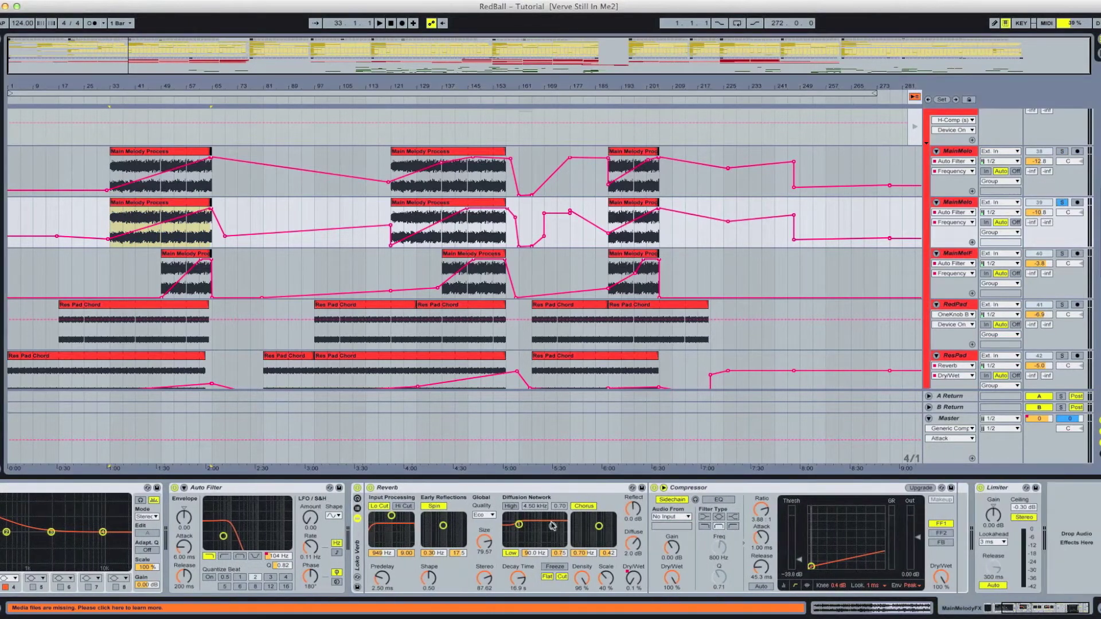
pyautogui.click(162, 215)
pyautogui.press('space')
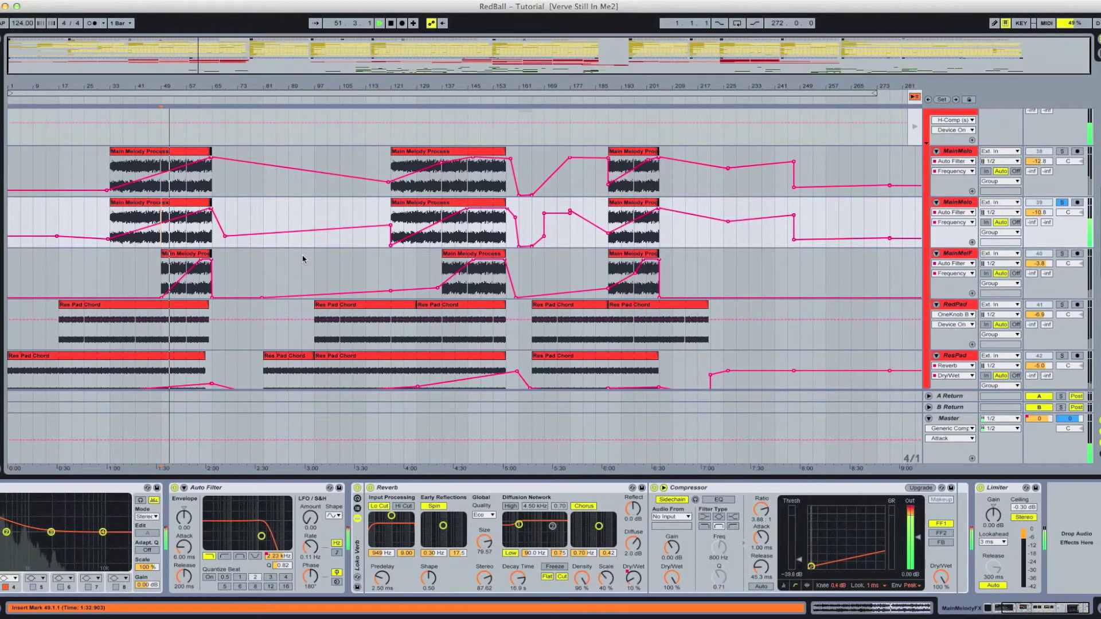
pyautogui.press('space')
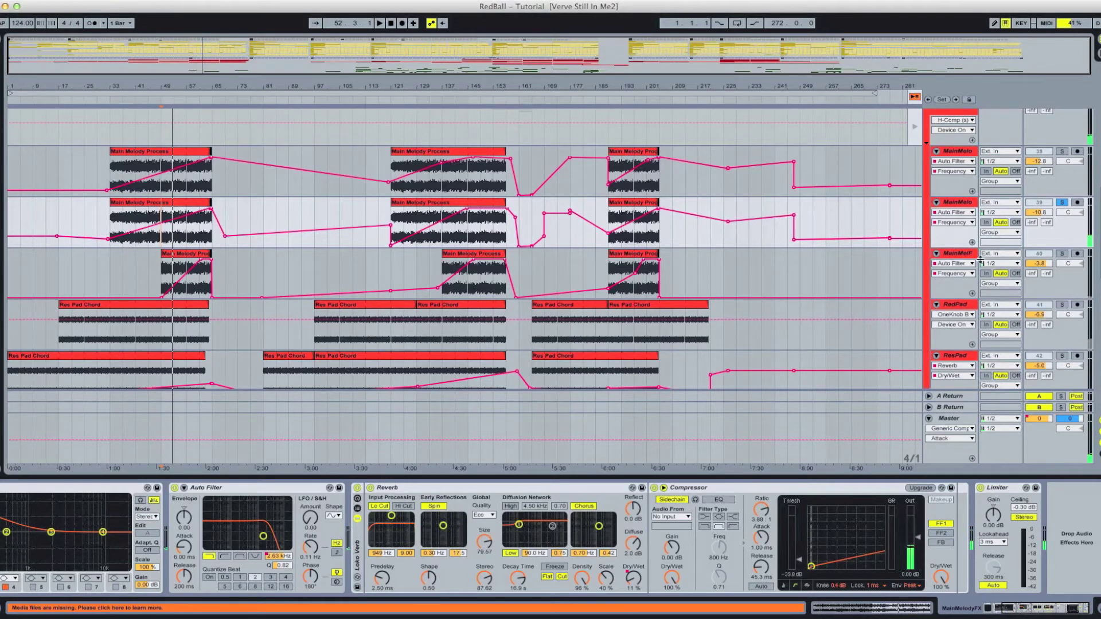
# Listen to MainMelFX track 40 soloed from bar 57, and play it together with tracks 38 and 39 soloed as well.
pyautogui.click(187, 289)
pyautogui.press('space')
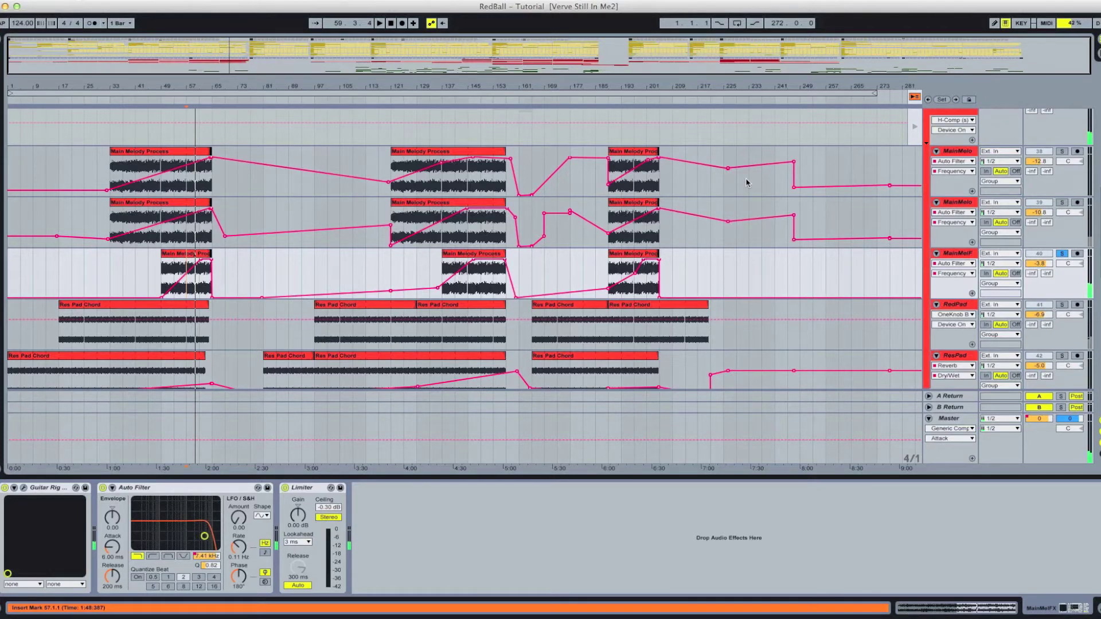
pyautogui.click(1063, 204)
pyautogui.click(1063, 152)
pyautogui.press('space')
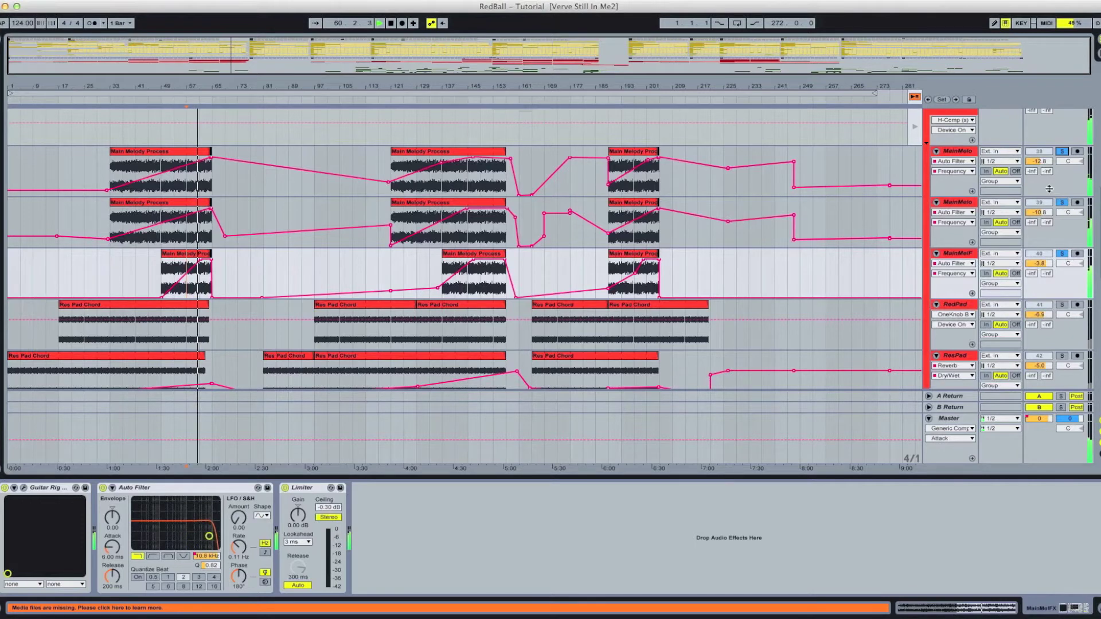
# Solo the whole original sounds group and play it from bar 57 while looking over its melody, pad and synth tracks.
pyautogui.scroll(3, 1036, 211)
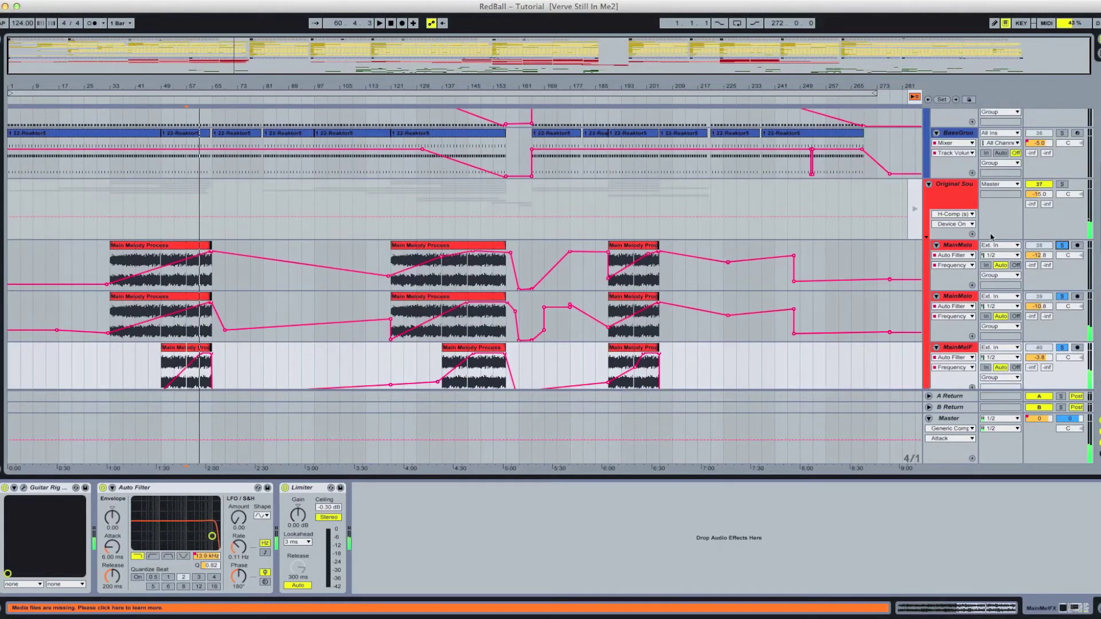
pyautogui.click(1061, 207)
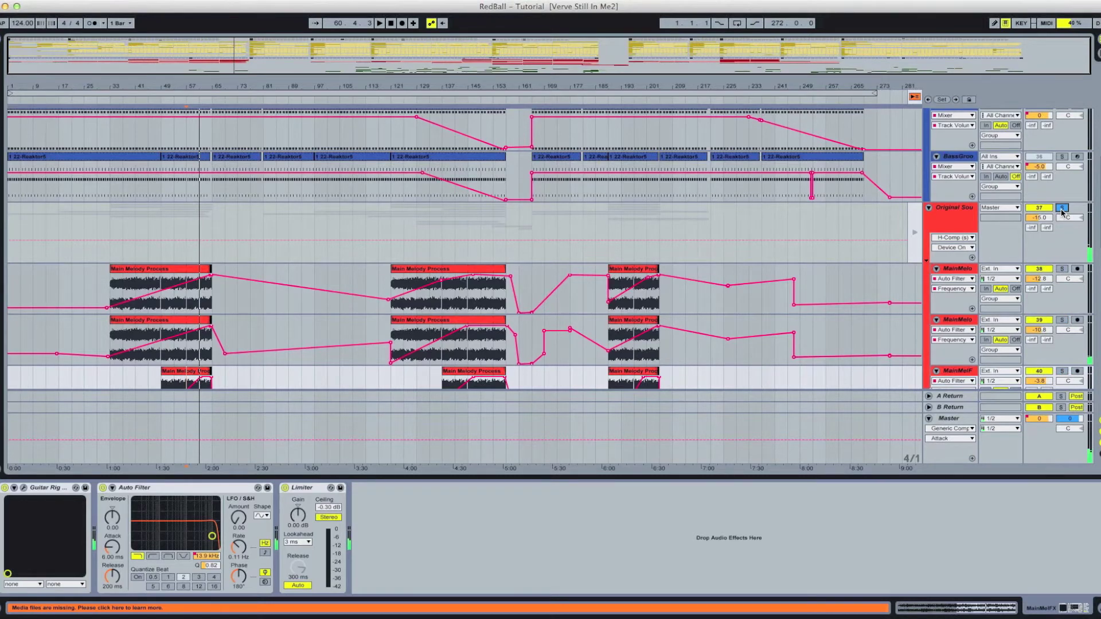
pyautogui.scroll(-4, 234, 273)
pyautogui.press('space')
pyautogui.press('space')
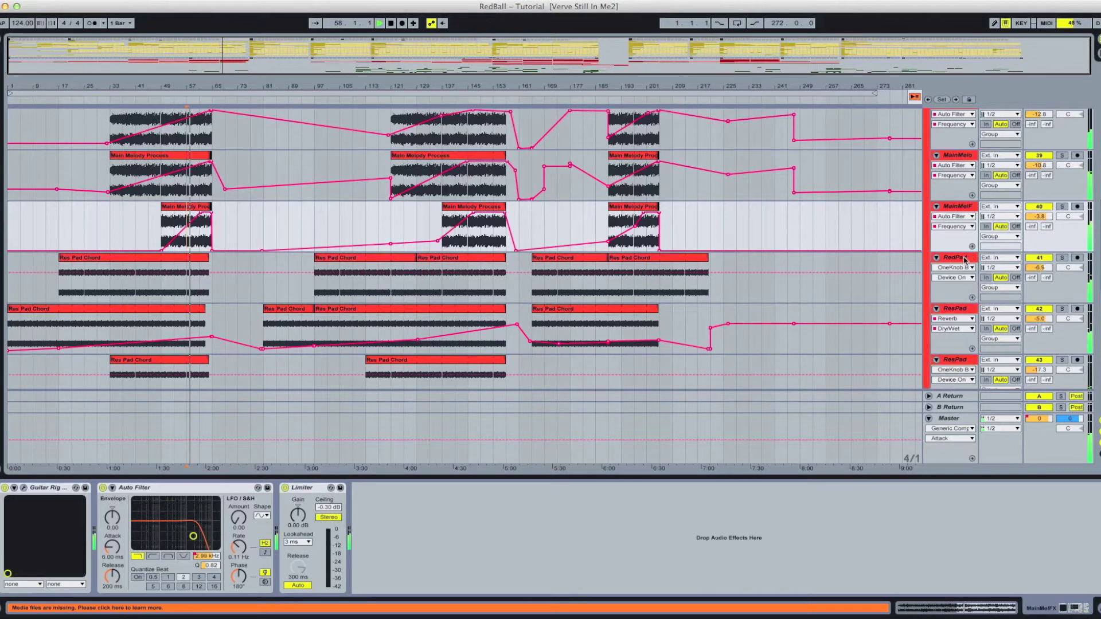
pyautogui.scroll(-3, 767, 277)
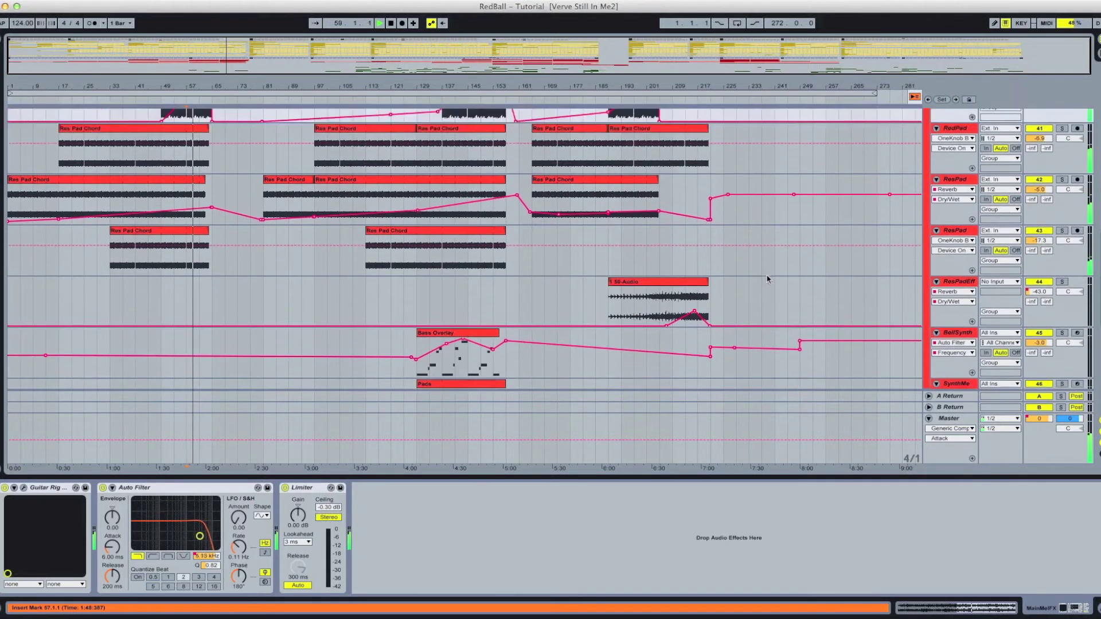
pyautogui.scroll(3, 767, 279)
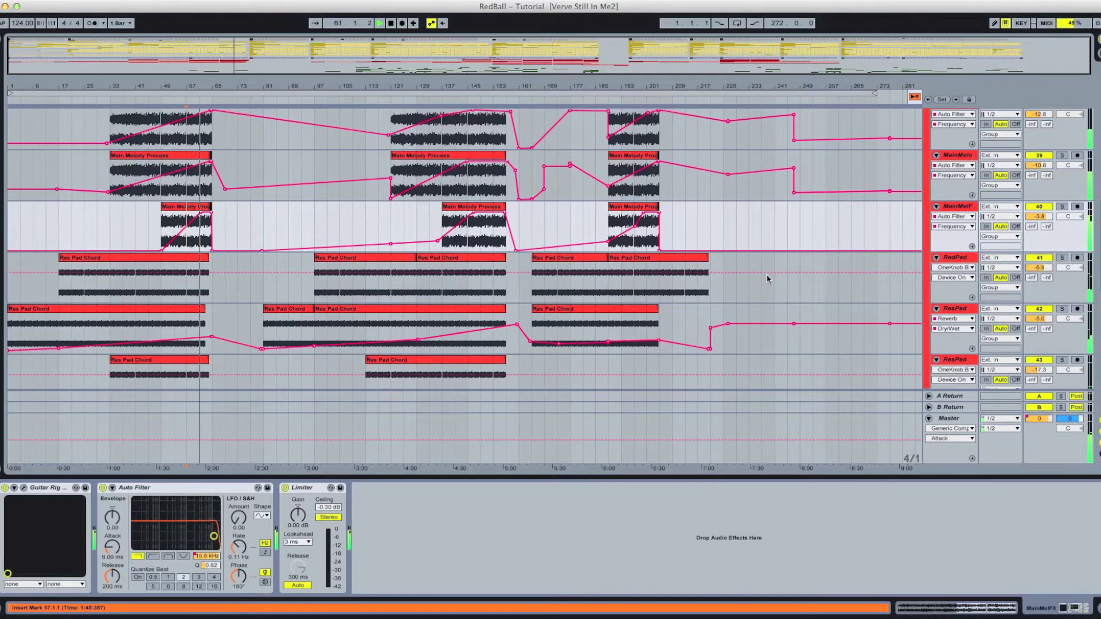
pyautogui.click(782, 273)
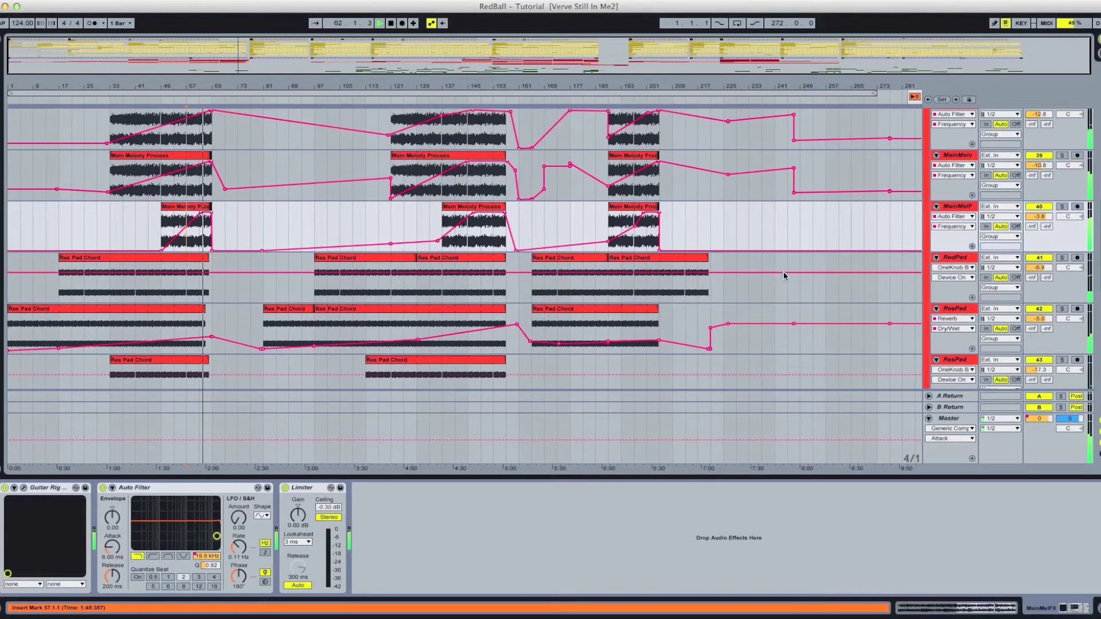
# Stop playback and zoom in on the chopped Main Melody Process clips at the end of bar 64.
pyautogui.scroll(2, 783, 273)
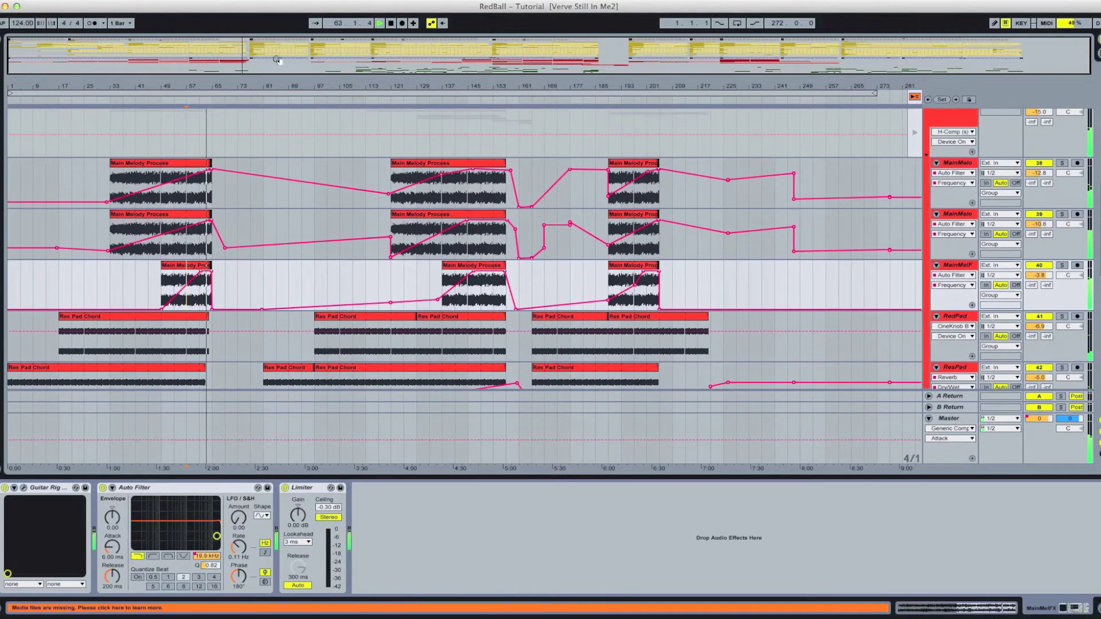
pyautogui.moveTo(311, 67); pyautogui.dragTo(251, 46)
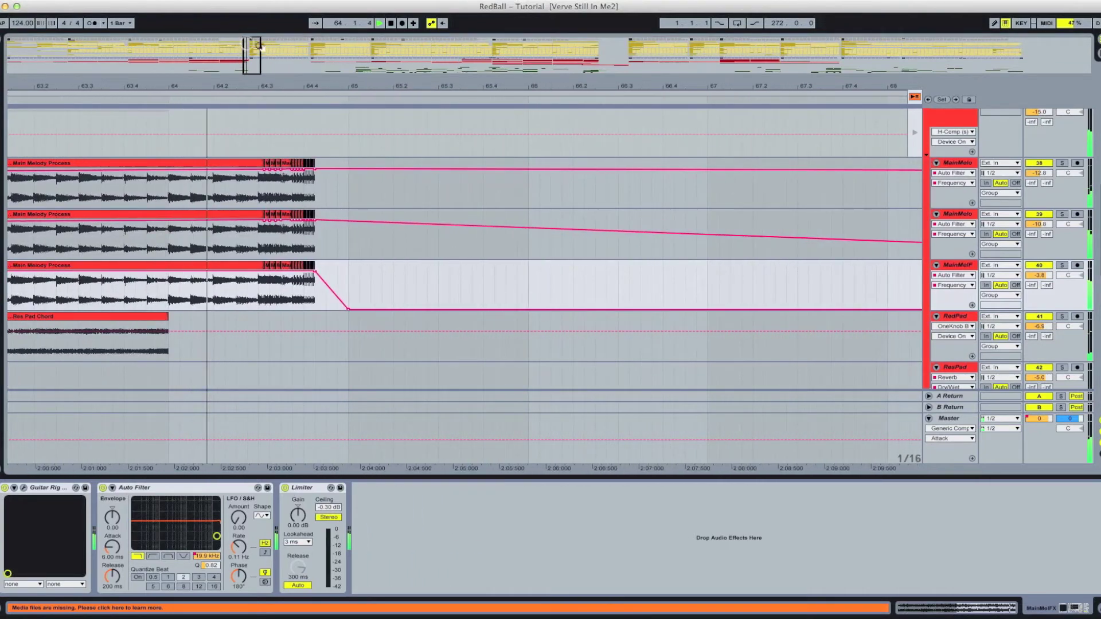
pyautogui.press('space')
pyautogui.click(245, 135)
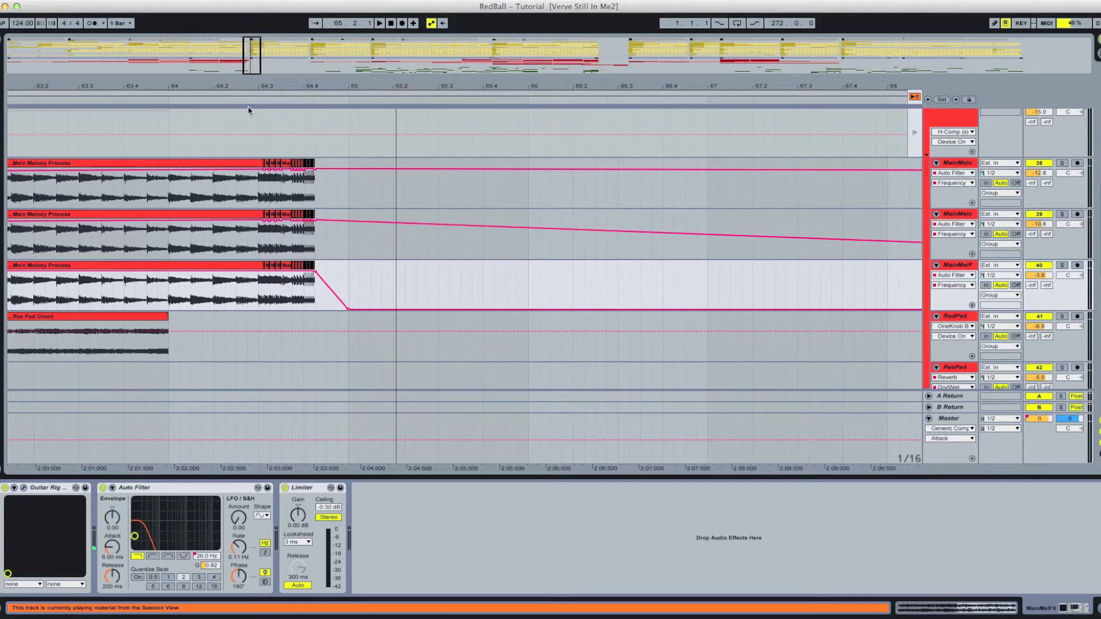
pyautogui.moveTo(249, 48); pyautogui.dragTo(251, 49)
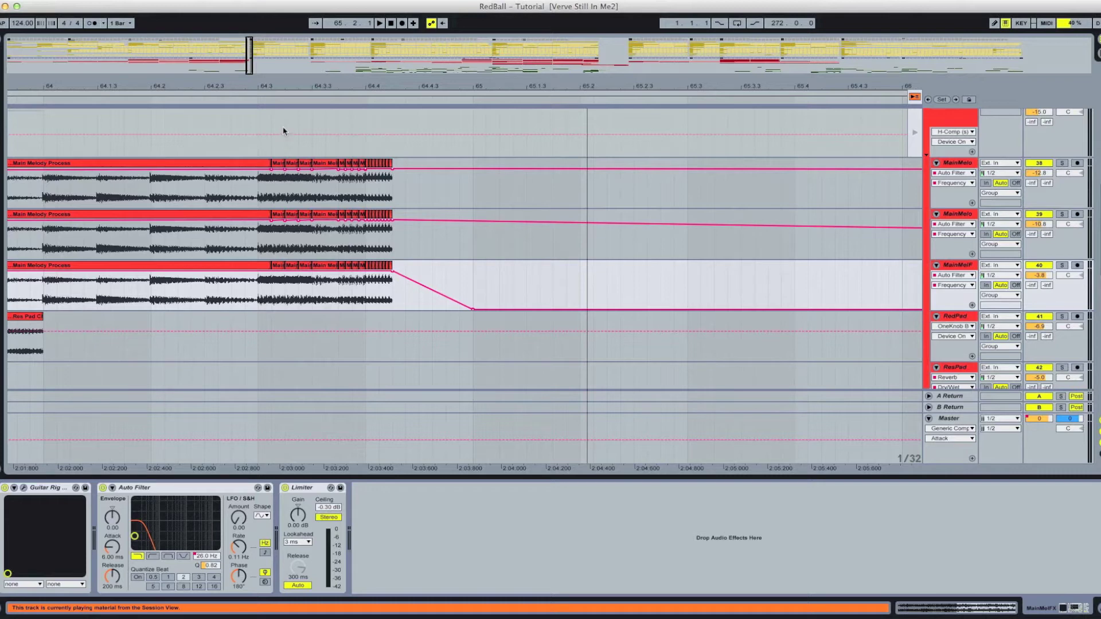
pyautogui.moveTo(253, 50)
pyautogui.mouseDown()
pyautogui.moveTo(275, 50)
pyautogui.moveTo(258, 50)
pyautogui.mouseUp()
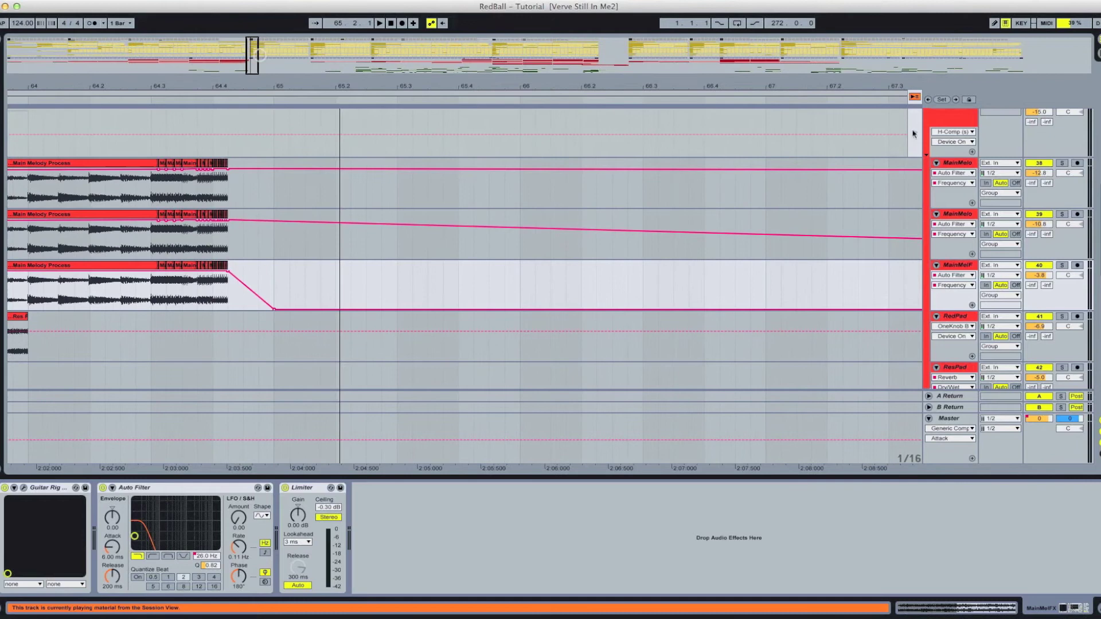
# Solo melody tracks 38, 39 and 40 together and listen to the chopped fill from 64.2.3, stopping after it ends.
pyautogui.click(1062, 163)
pyautogui.click(1062, 214)
pyautogui.click(1062, 265)
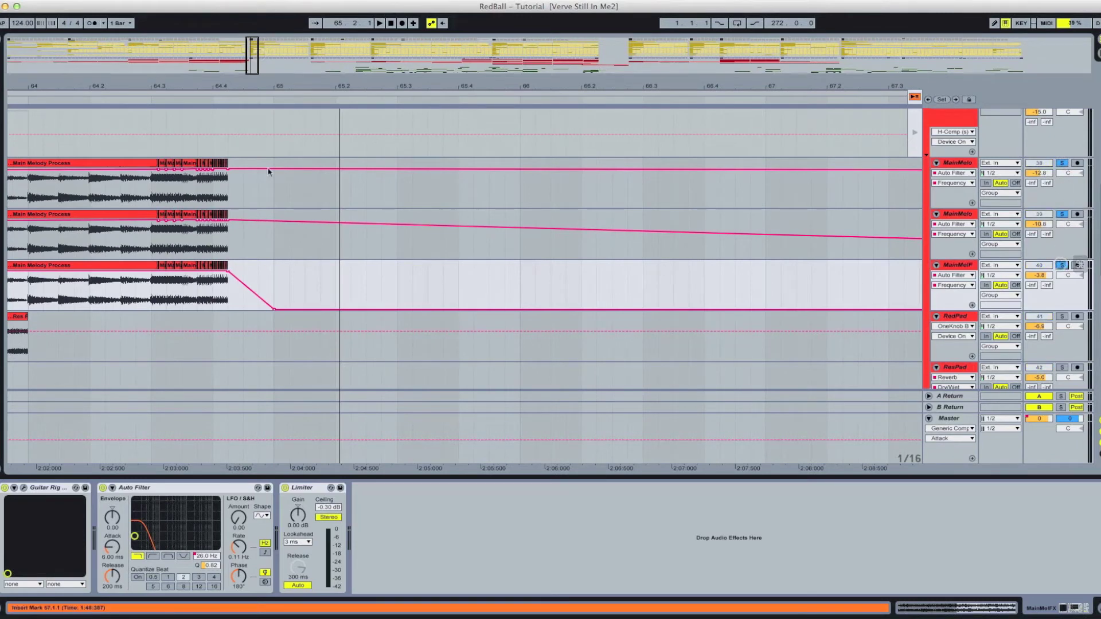
pyautogui.click(120, 192)
pyautogui.press('space')
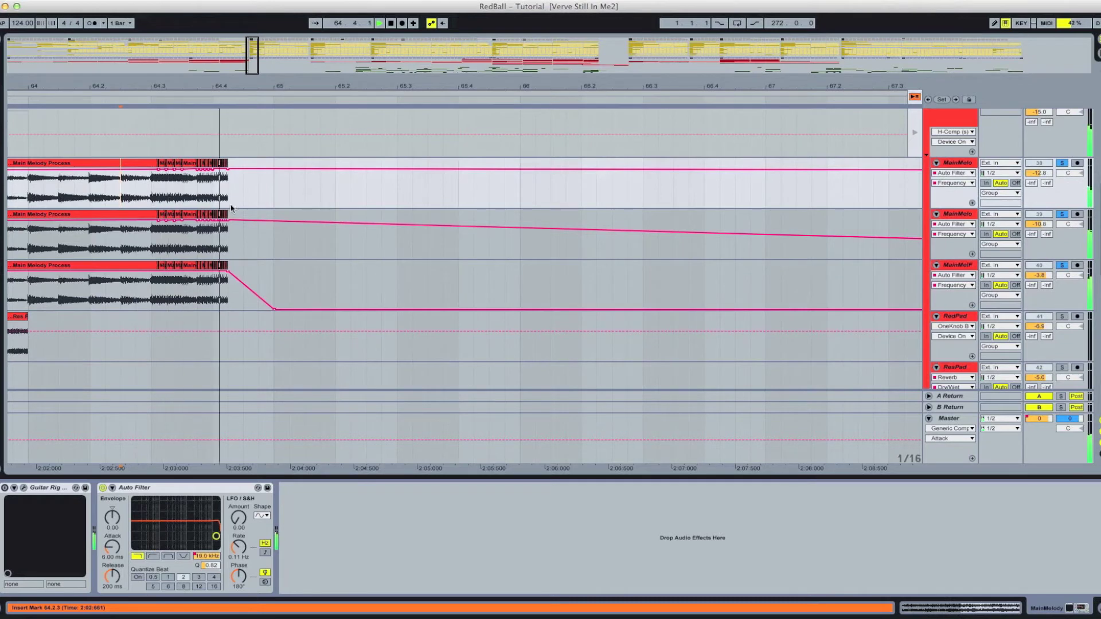
pyautogui.press('space')
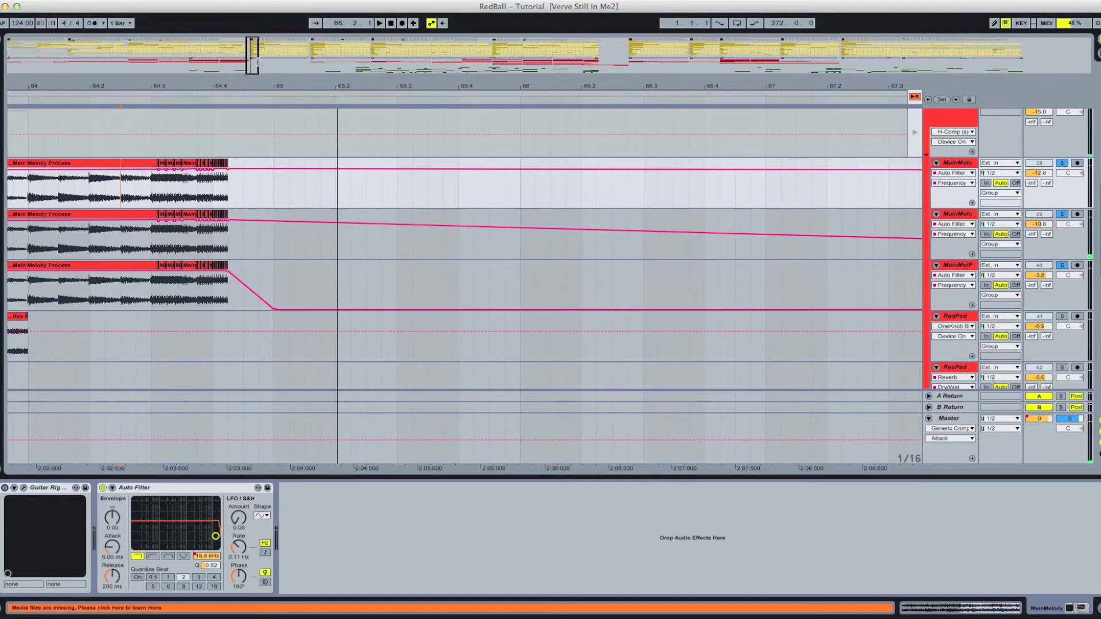
# Unsolo melody tracks 38, 39 and 40 and look over the pad, effect and synth tracks 41 to 48 across the whole arrangement.
pyautogui.moveTo(258, 55); pyautogui.dragTo(286, 58)
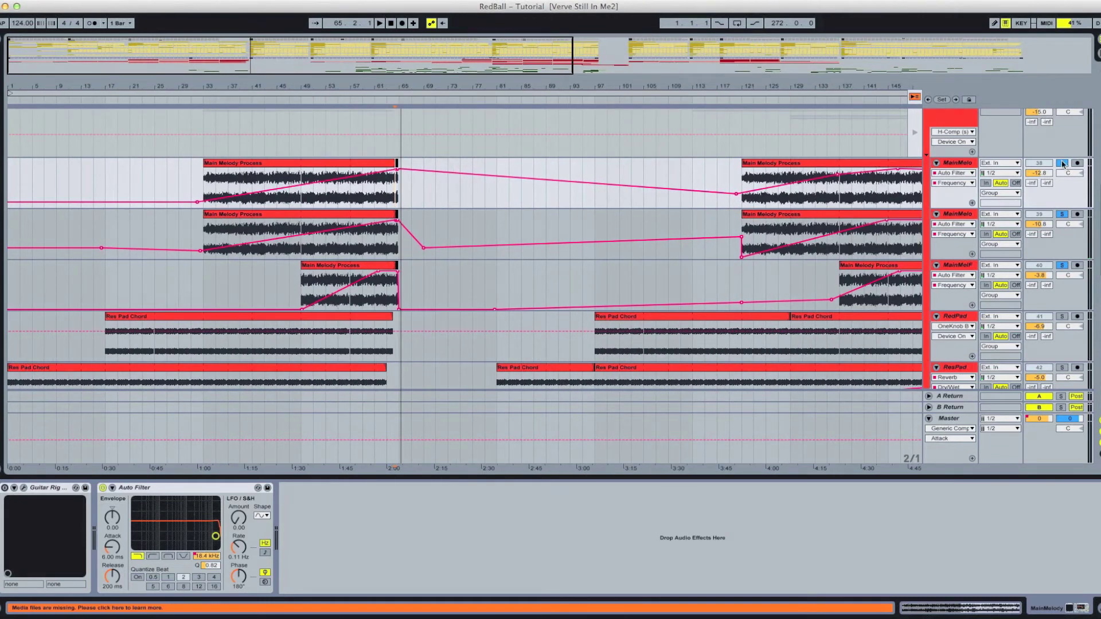
pyautogui.press('space')
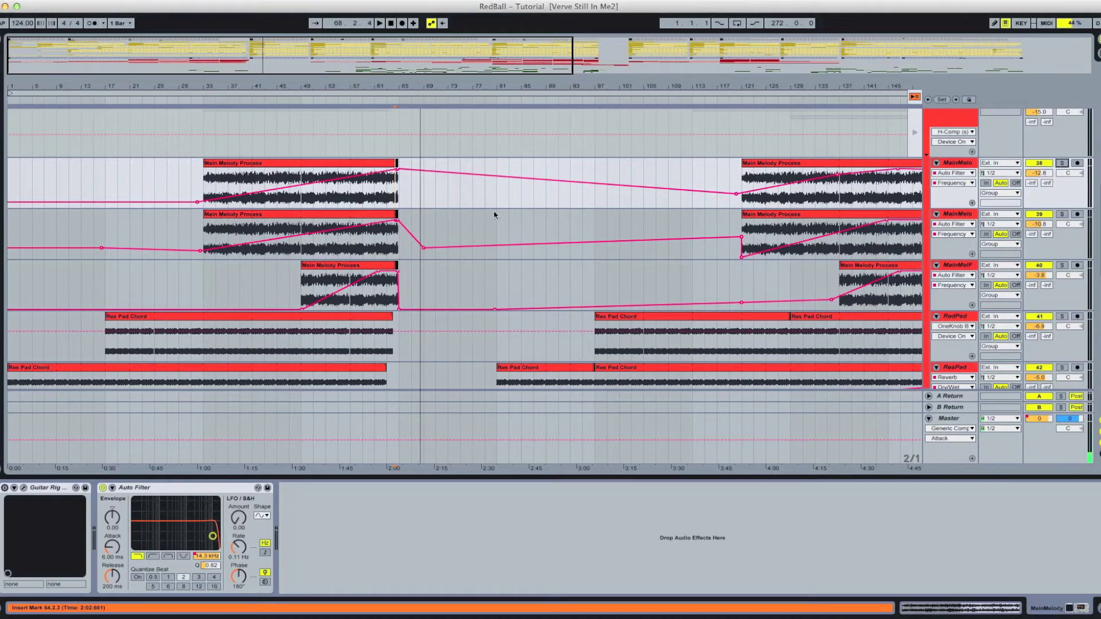
pyautogui.scroll(-5, 494, 215)
pyautogui.moveTo(418, 45); pyautogui.dragTo(413, 58)
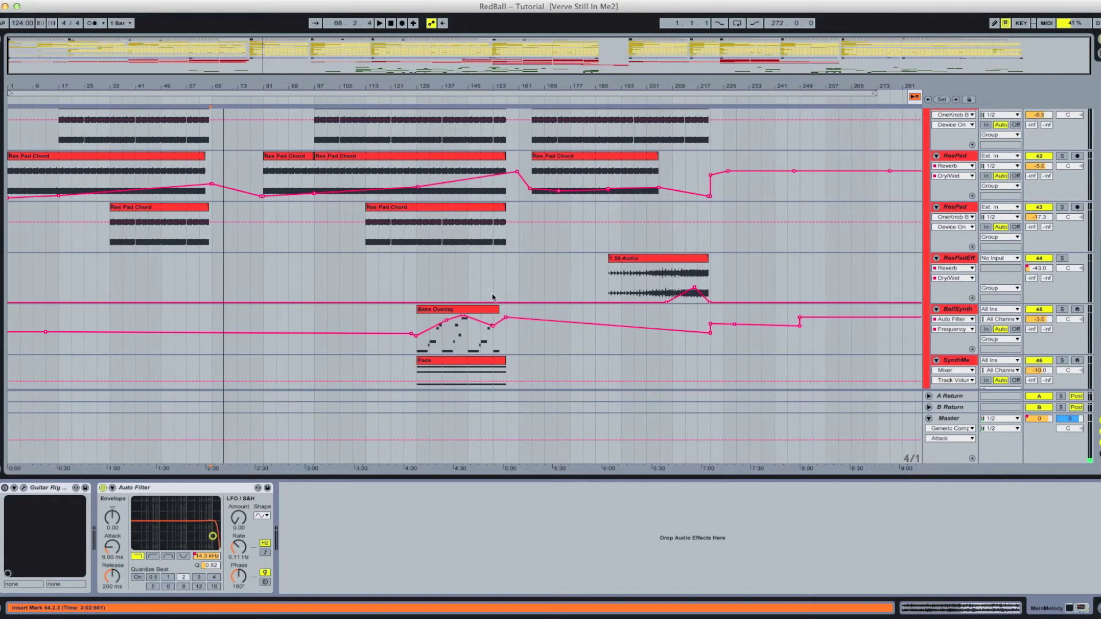
pyautogui.scroll(-3, 491, 293)
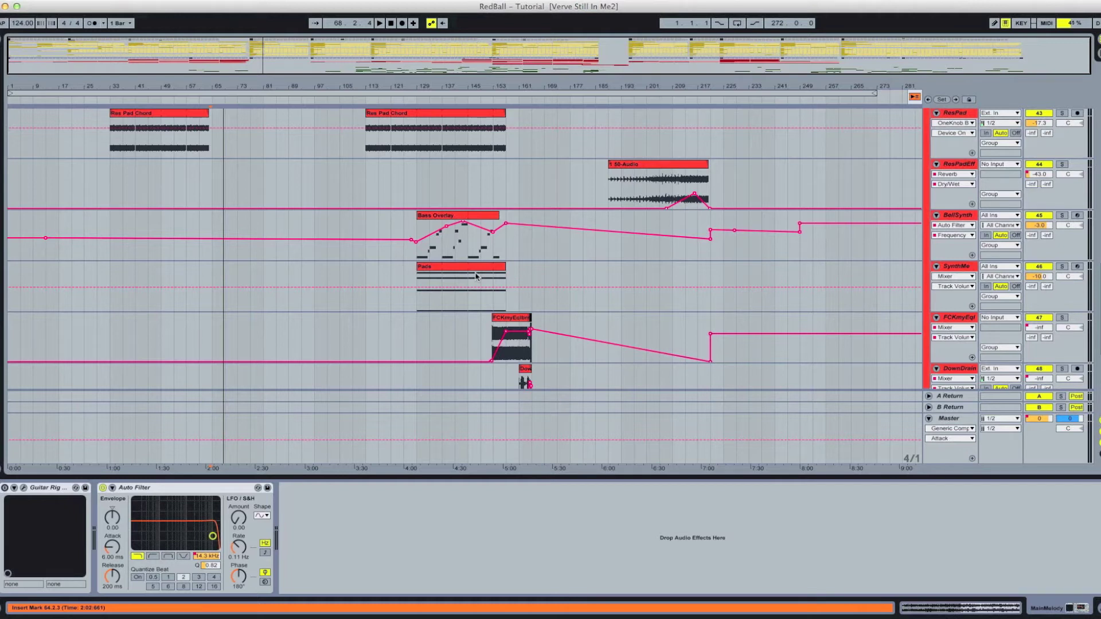
pyautogui.scroll(3, 537, 283)
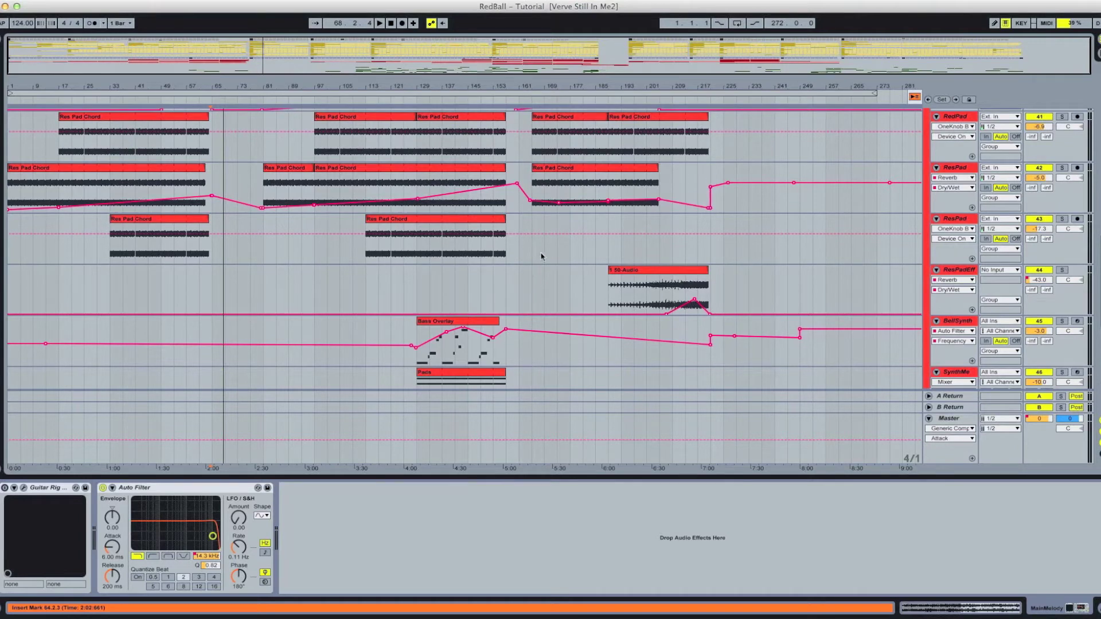
pyautogui.scroll(5, 542, 256)
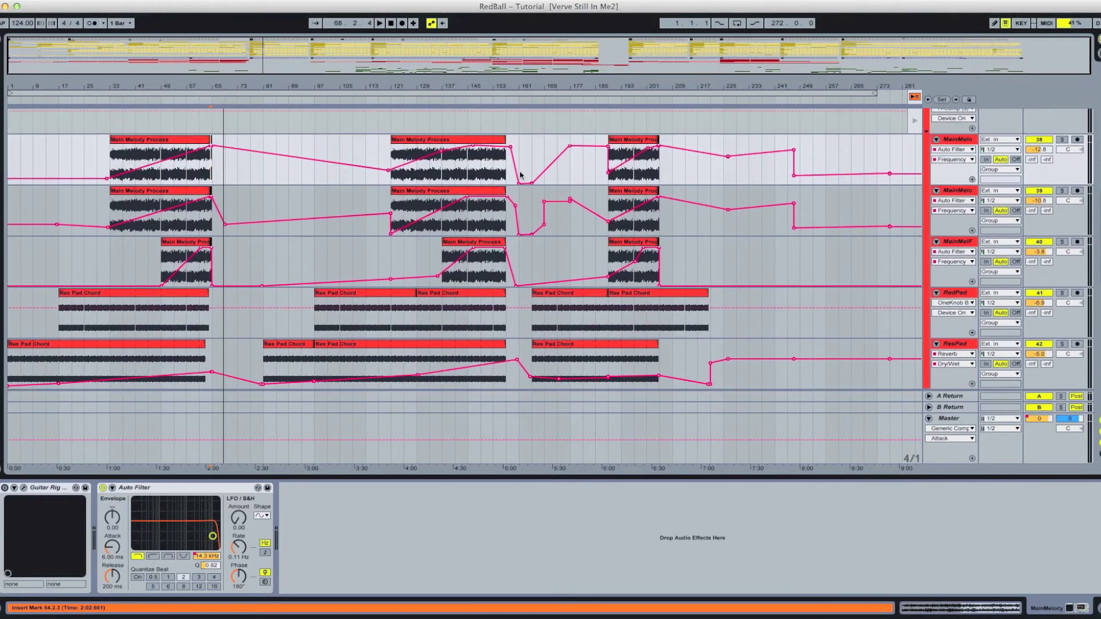
pyautogui.scroll(1, 521, 175)
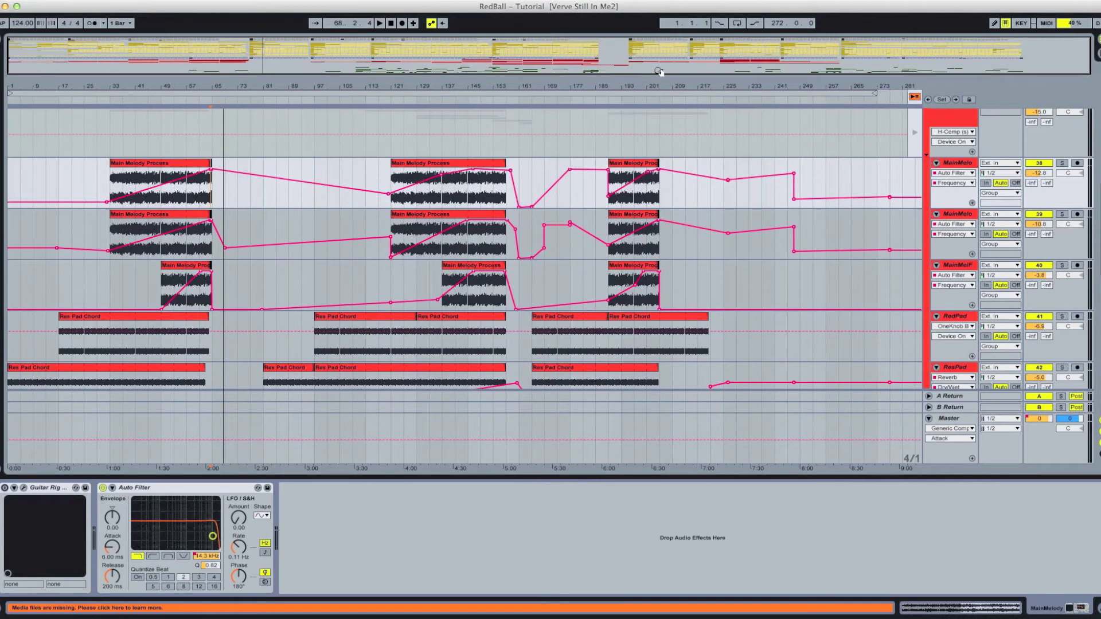
# Examine the second melody build from bar 121 to 157, including the filter and reverb automation on melody and pad tracks 38 to 43.
pyautogui.moveTo(602, 57); pyautogui.dragTo(663, 207)
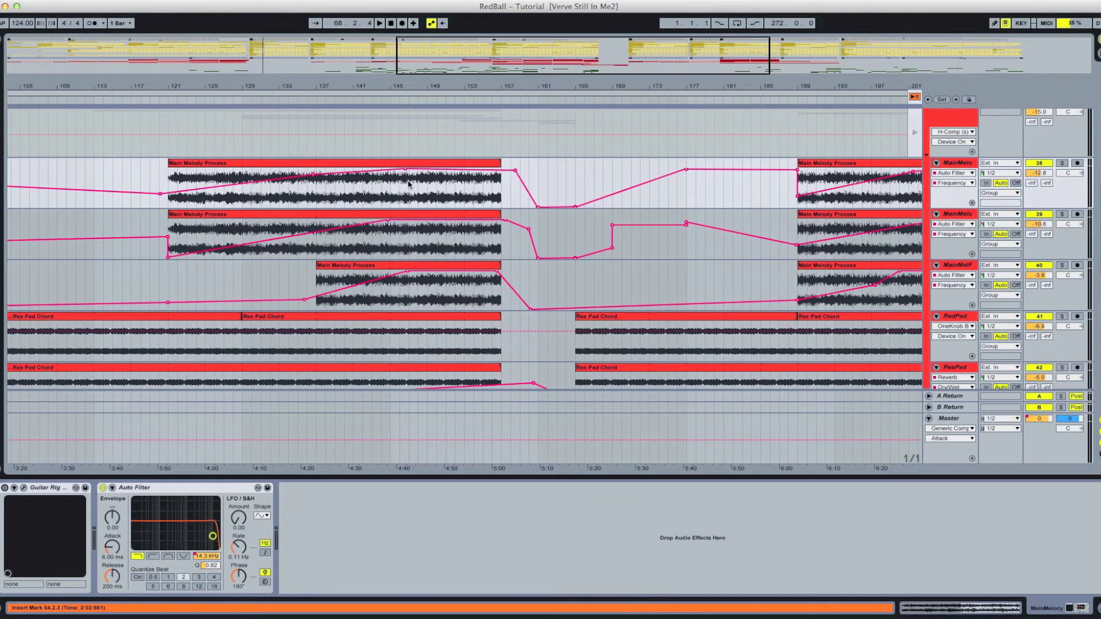
pyautogui.scroll(-1, 413, 186)
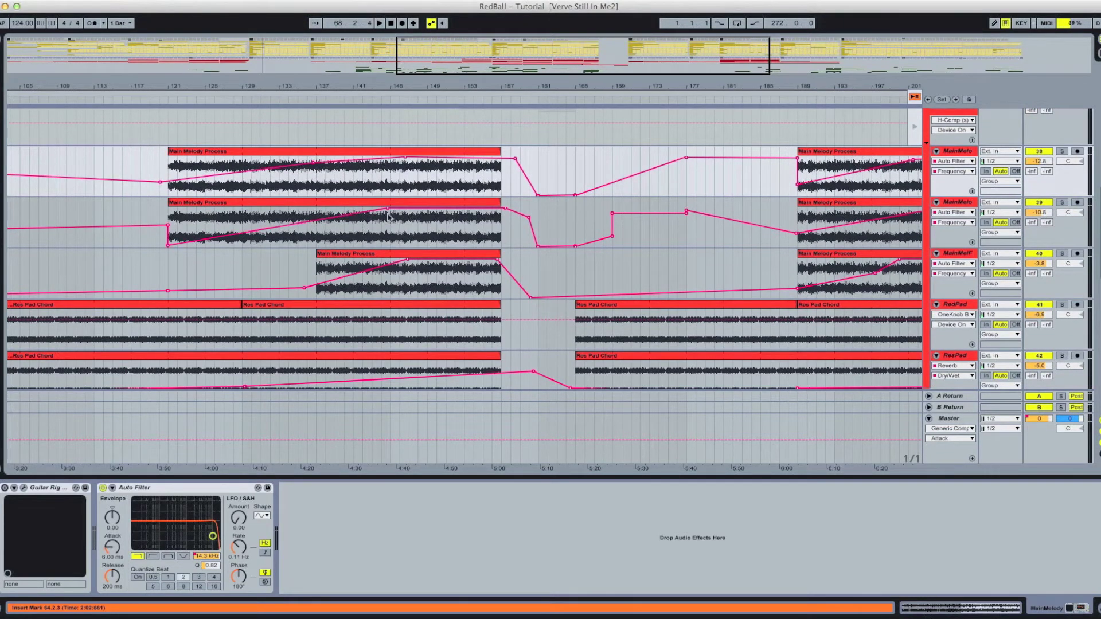
pyautogui.scroll(-4, 475, 315)
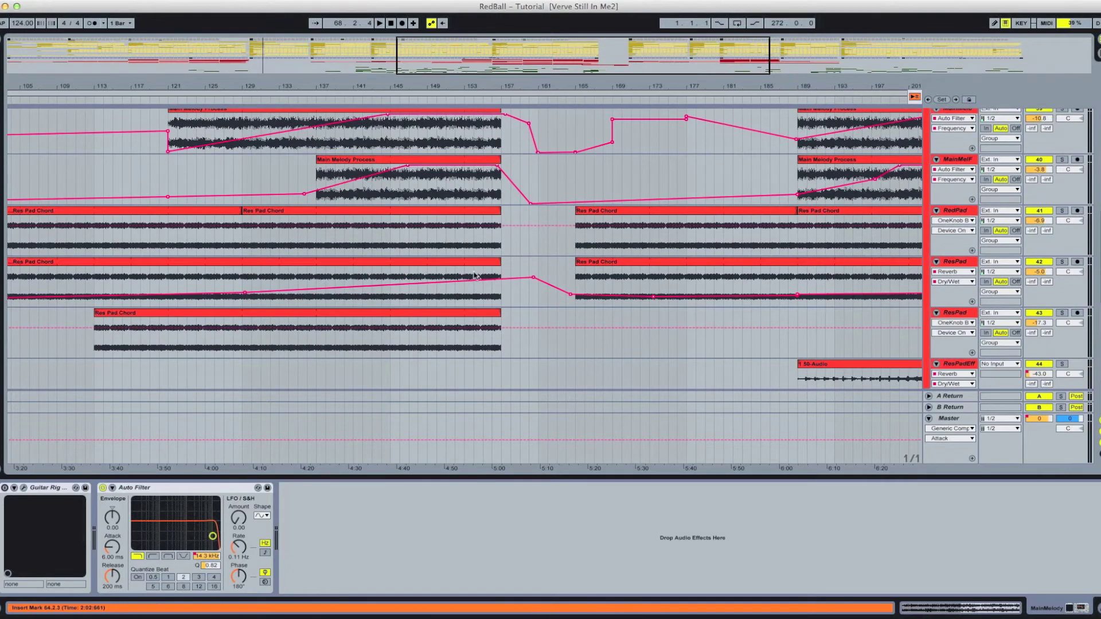
pyautogui.scroll(-2, 471, 313)
pyautogui.moveTo(503, 36); pyautogui.dragTo(510, 53)
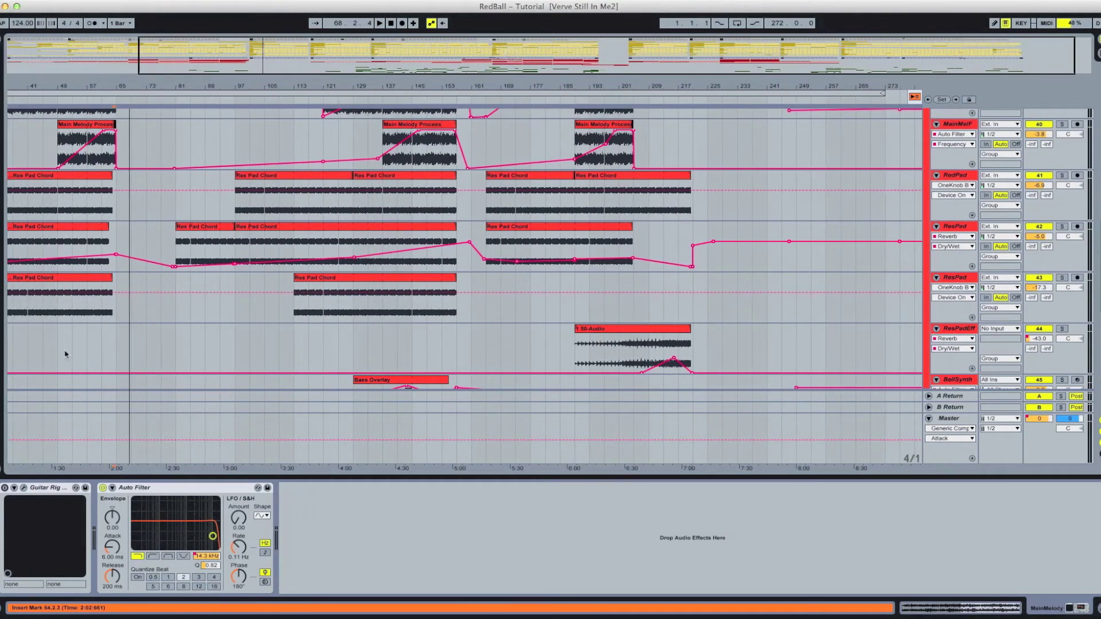
# Open the Res Pad Chord clip at bar 113 on track 43 and look over the tracks below it.
pyautogui.doubleClick(402, 279)
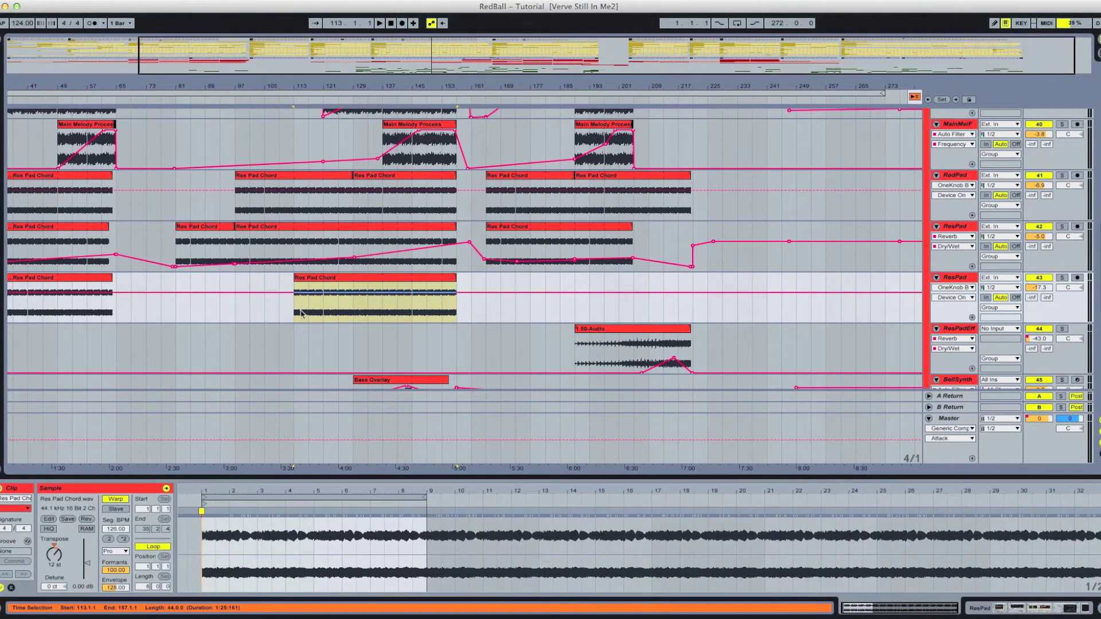
pyautogui.scroll(-3, 464, 307)
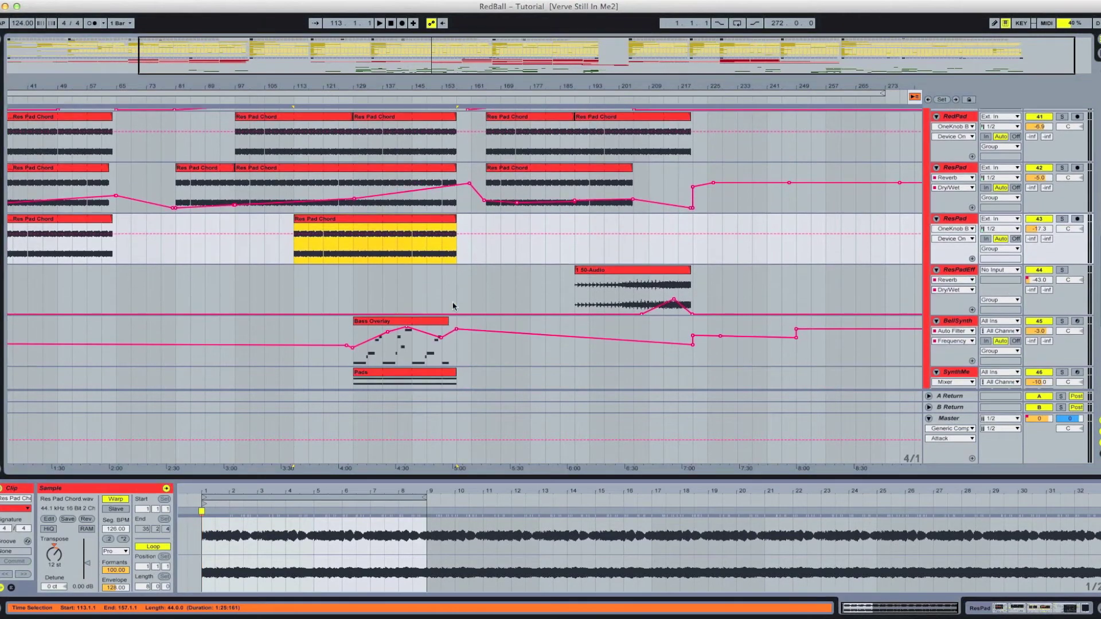
pyautogui.scroll(-1, 453, 306)
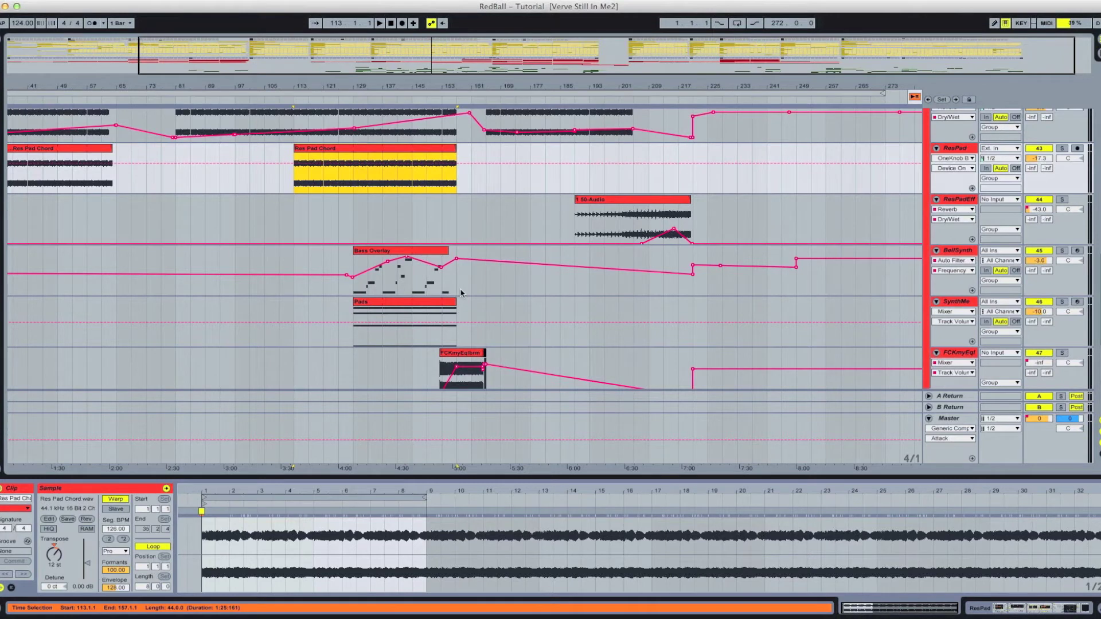
# Open the Bass Overlay clip on the BellSynth track and examine its notes in an enlarged note editor before shrinking it again.
pyautogui.click(434, 253)
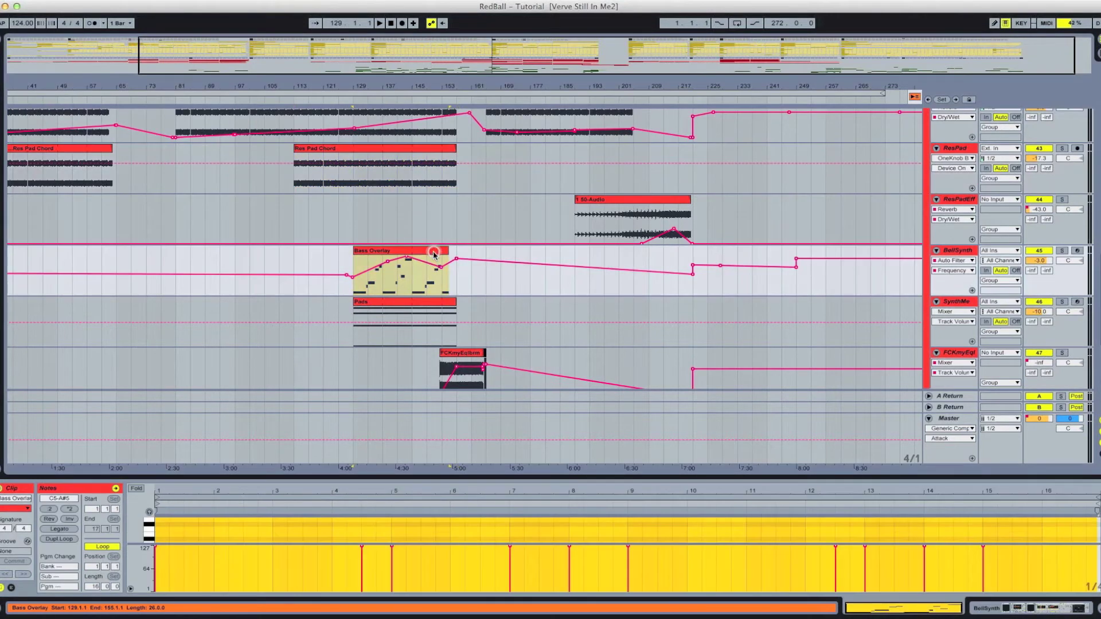
pyautogui.moveTo(576, 476); pyautogui.dragTo(559, 237)
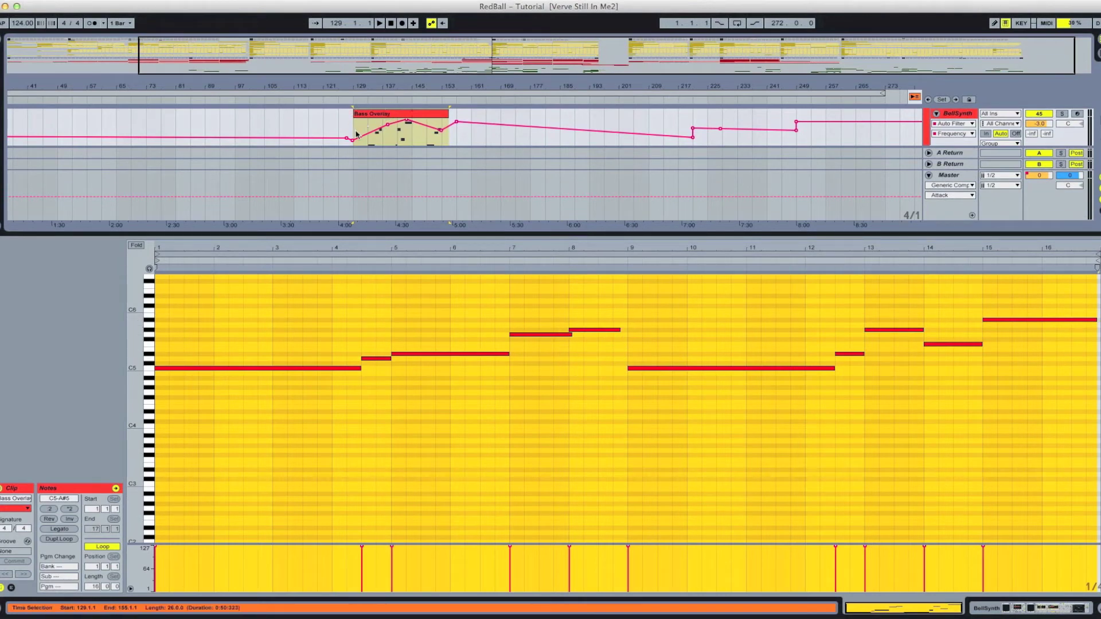
pyautogui.moveTo(420, 234); pyautogui.dragTo(414, 466)
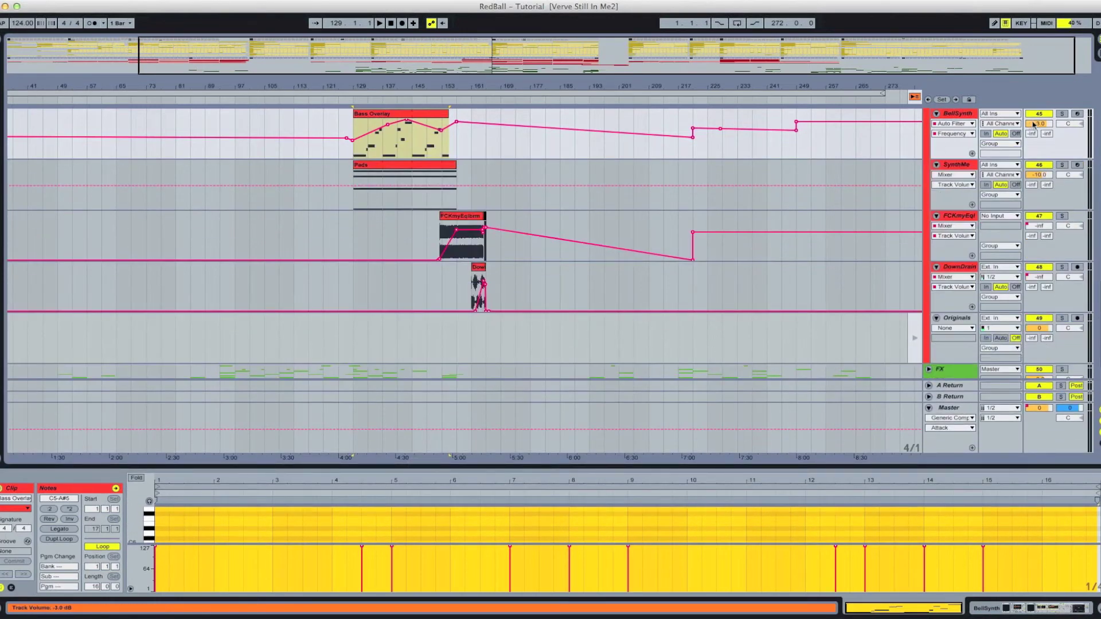
# Solo the BellSynth track and listen to its Bass Overlay clip from bar 129, stopping playback after the first phrases.
pyautogui.click(1062, 113)
pyautogui.click(368, 148)
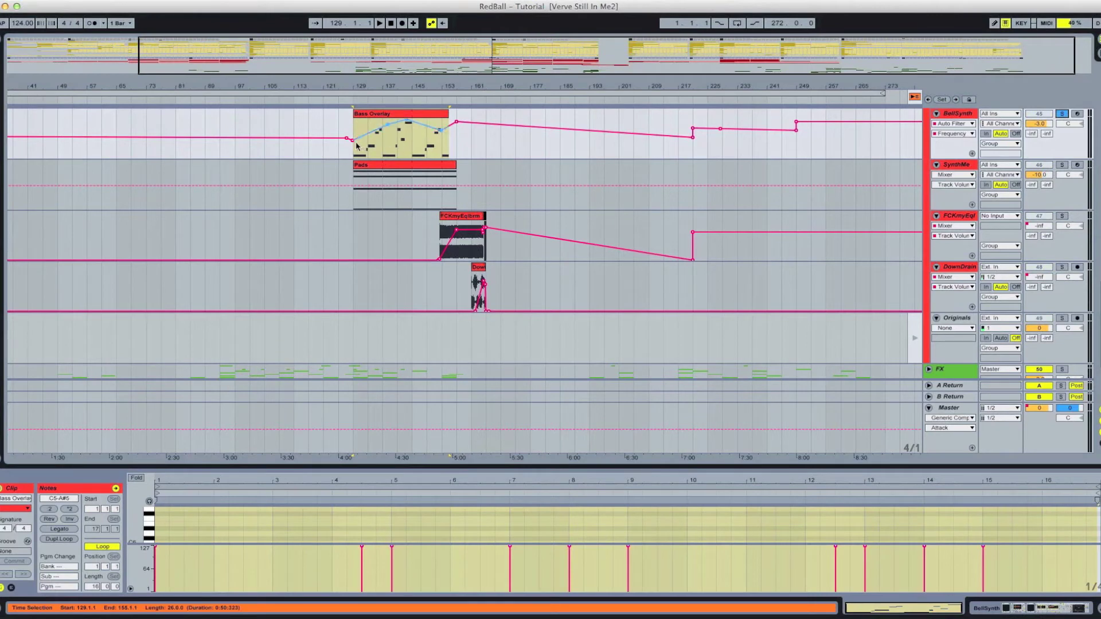
pyautogui.press('space')
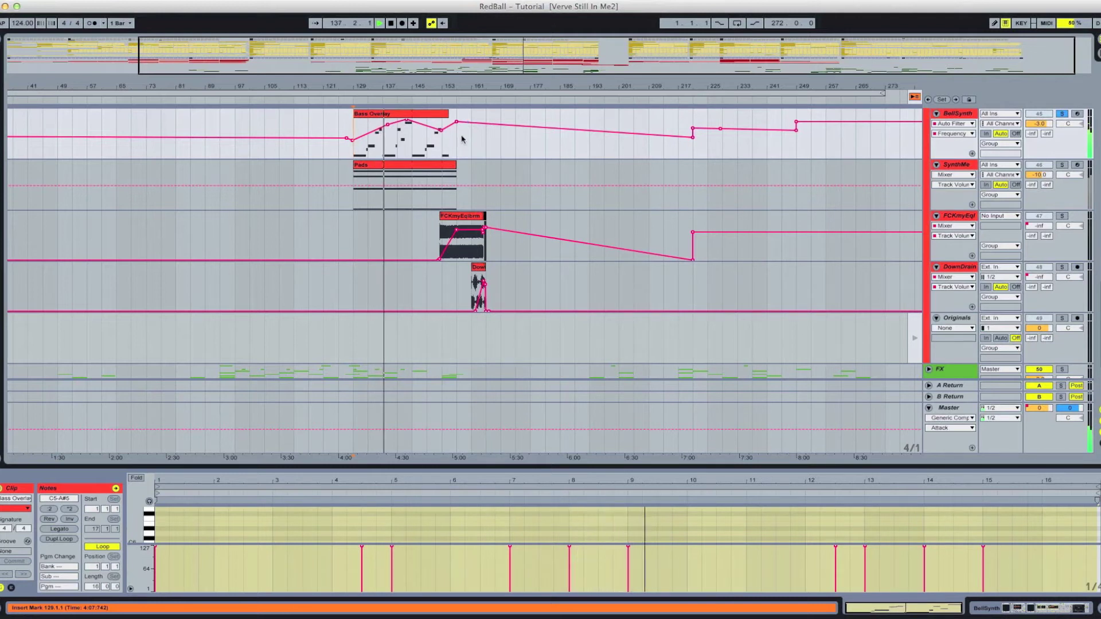
pyautogui.press('b')
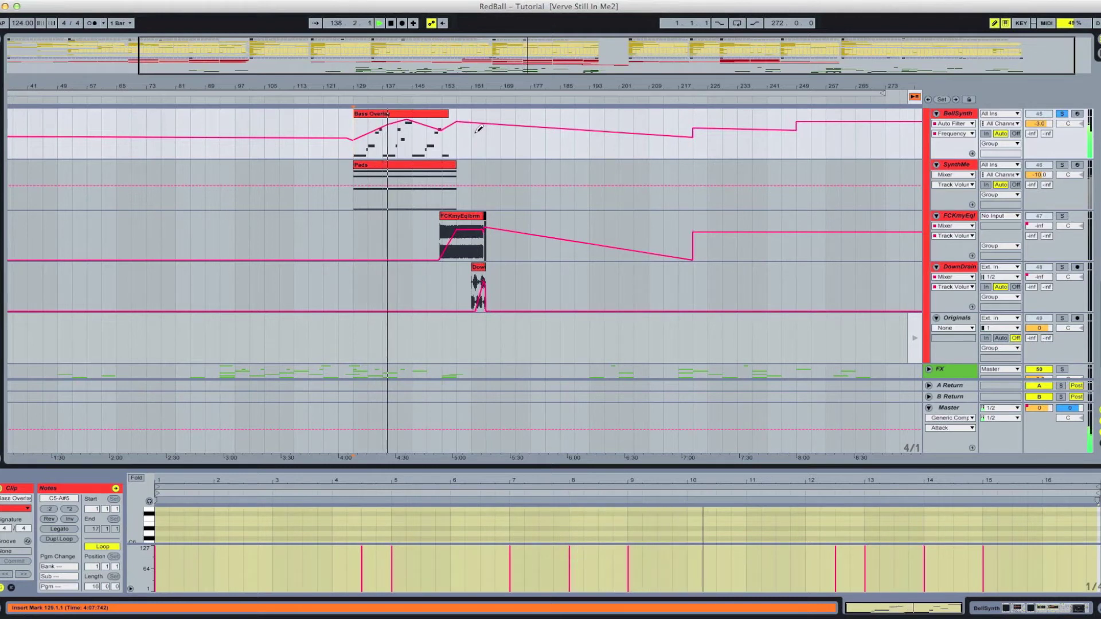
pyautogui.press('b')
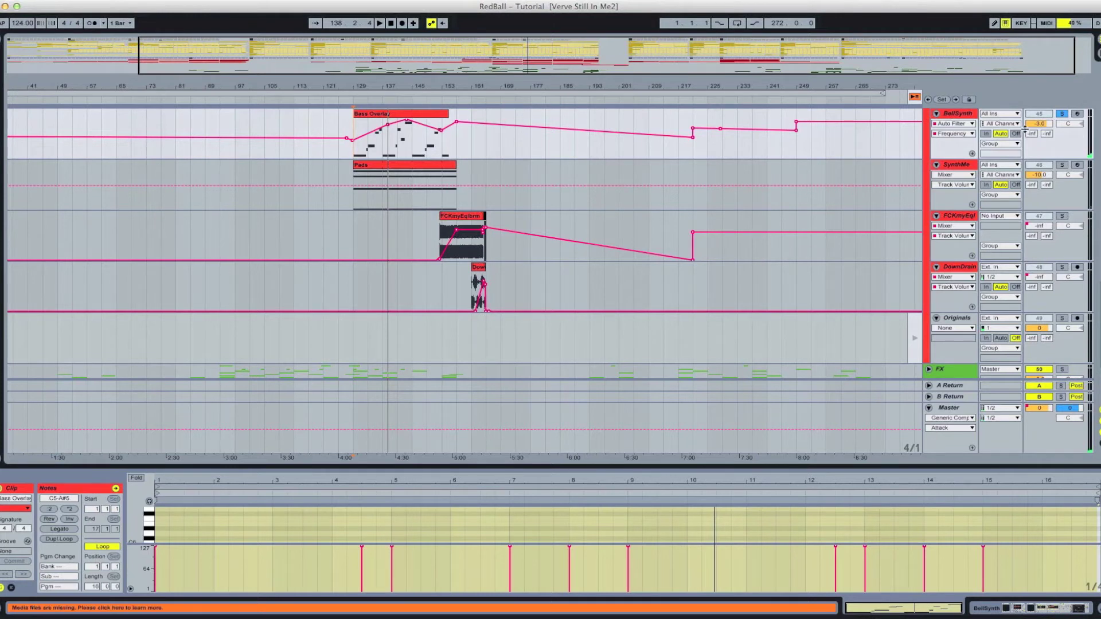
# Unsolo the BellSynth track and play the Pads section in the full mix from bar 145.
pyautogui.click(1063, 115)
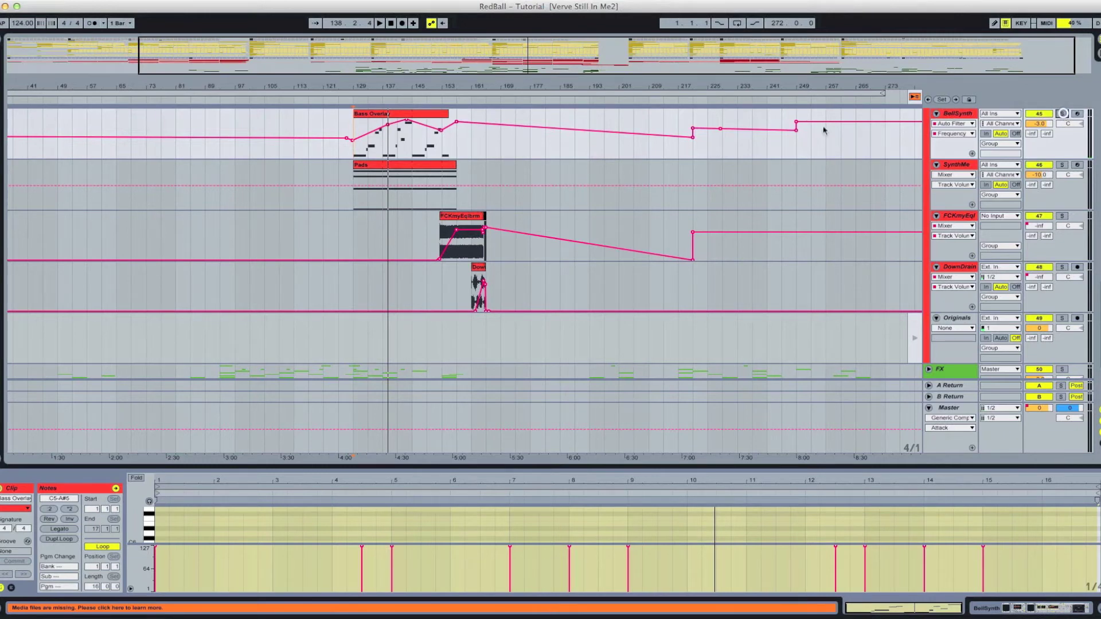
pyautogui.click(411, 177)
pyautogui.press('space')
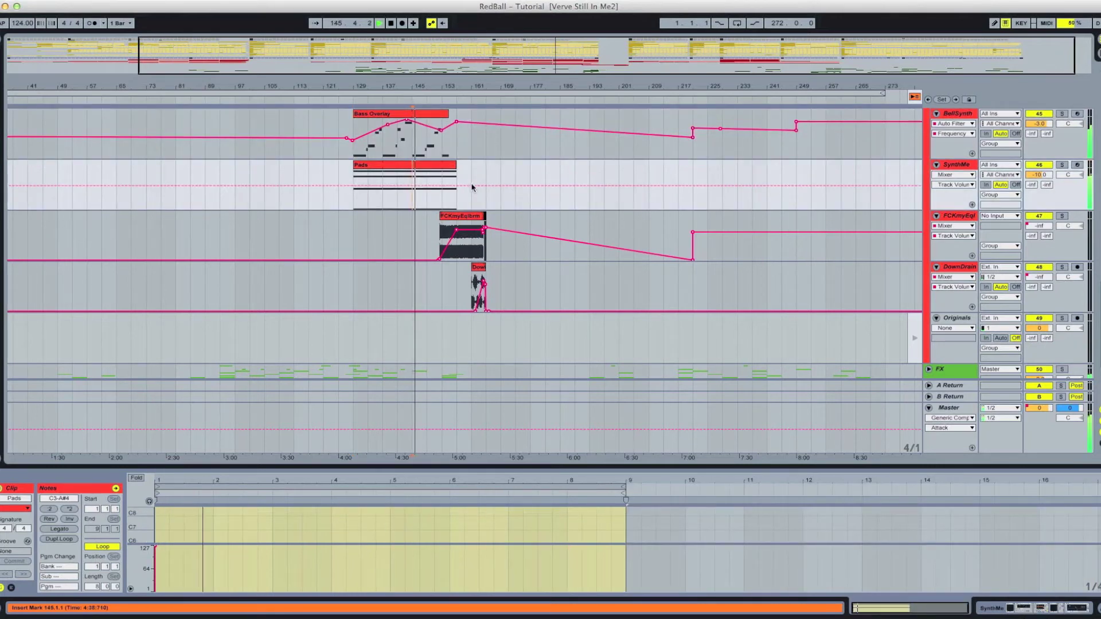
pyautogui.scroll(1, 472, 187)
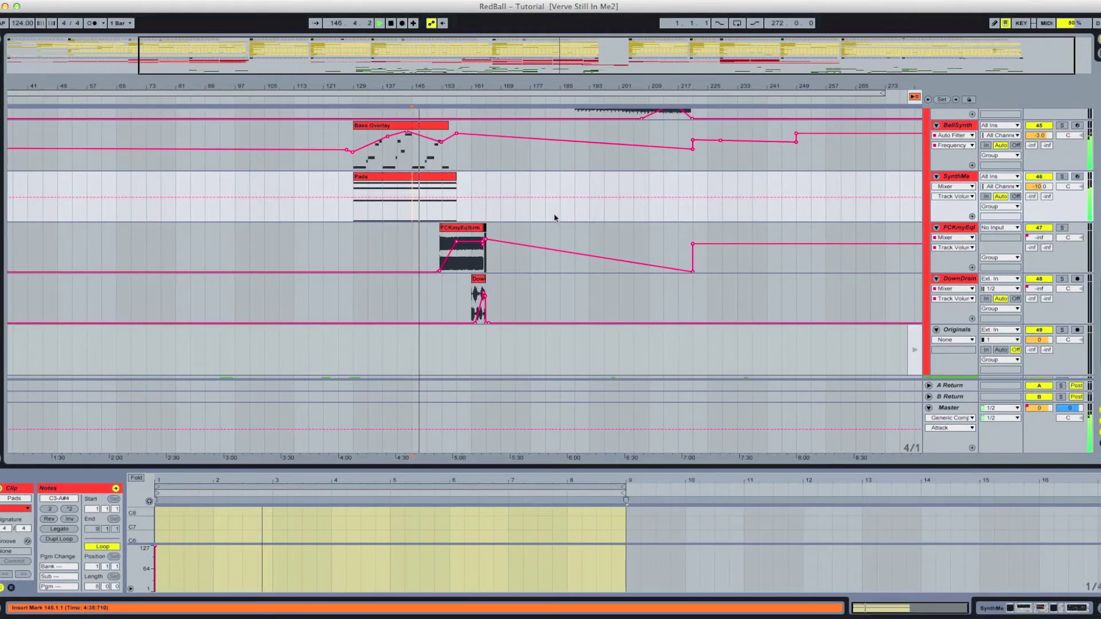
# Solo the SynthMe track and show its device chain and its Auto Filter Frequency automation.
pyautogui.click(347, 196)
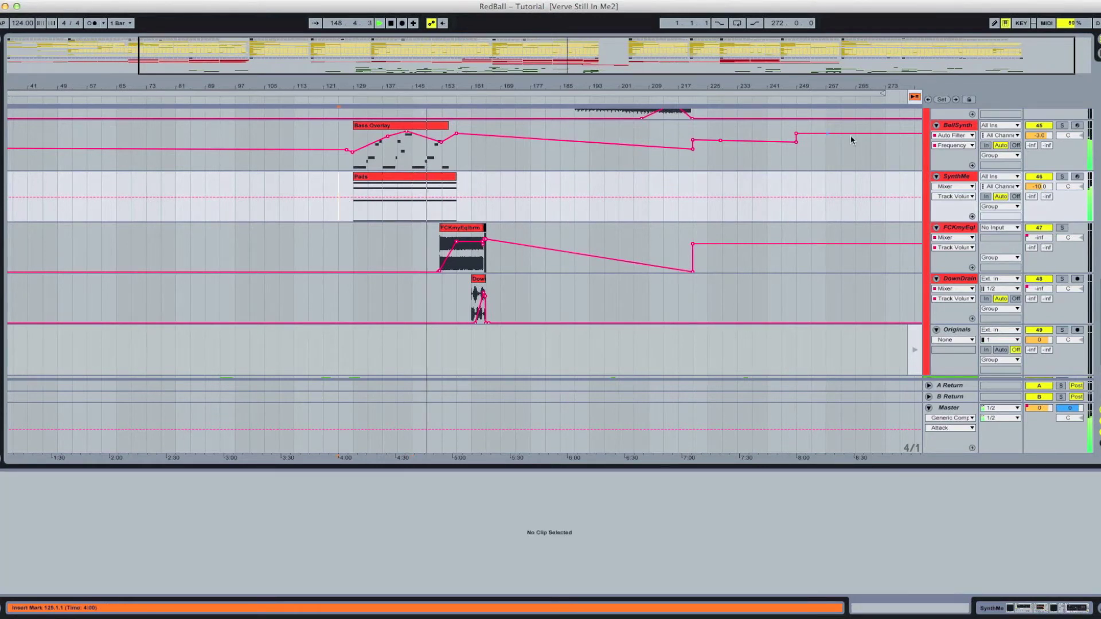
pyautogui.click(1063, 178)
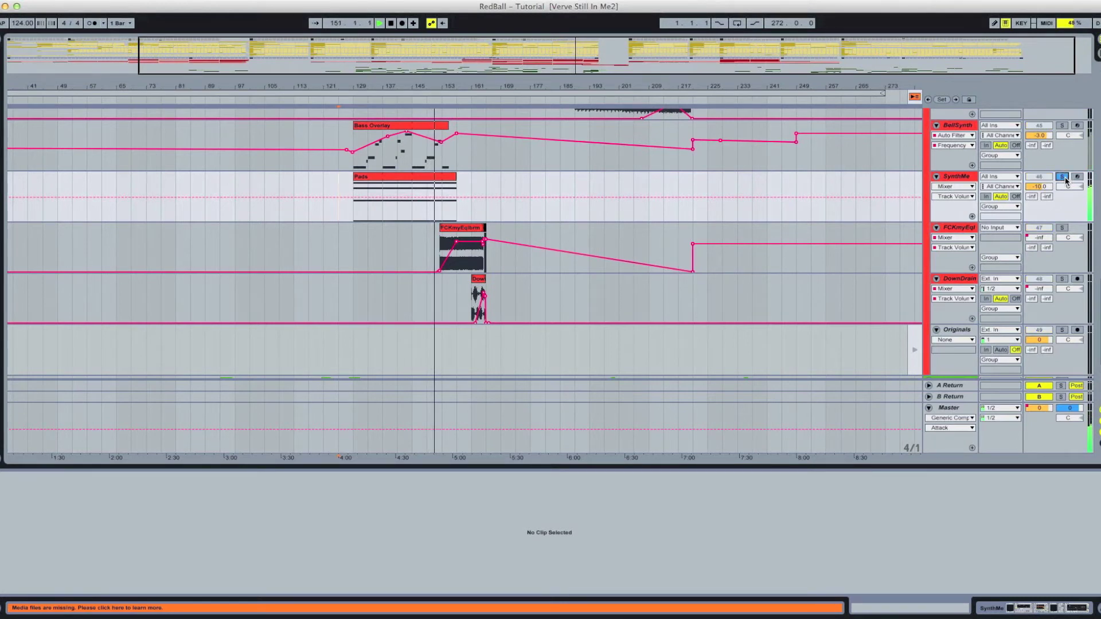
pyautogui.click(961, 188)
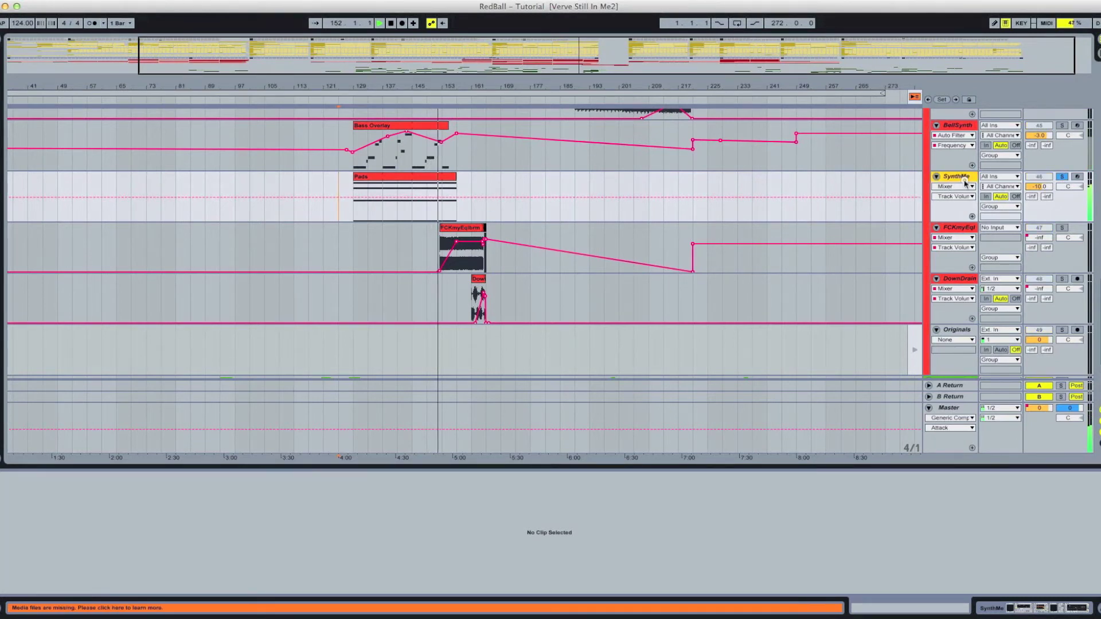
pyautogui.click(952, 215)
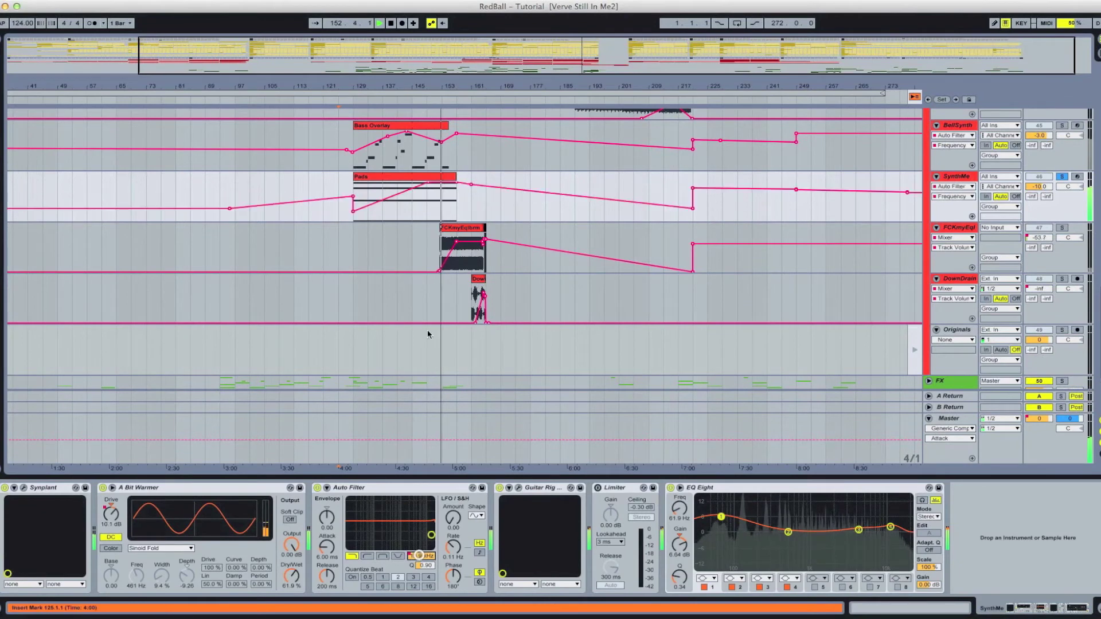
# Restart playback at bar 129 to hear the soloed Pads clip with its rising filter automation.
pyautogui.click(355, 223)
pyautogui.press('space')
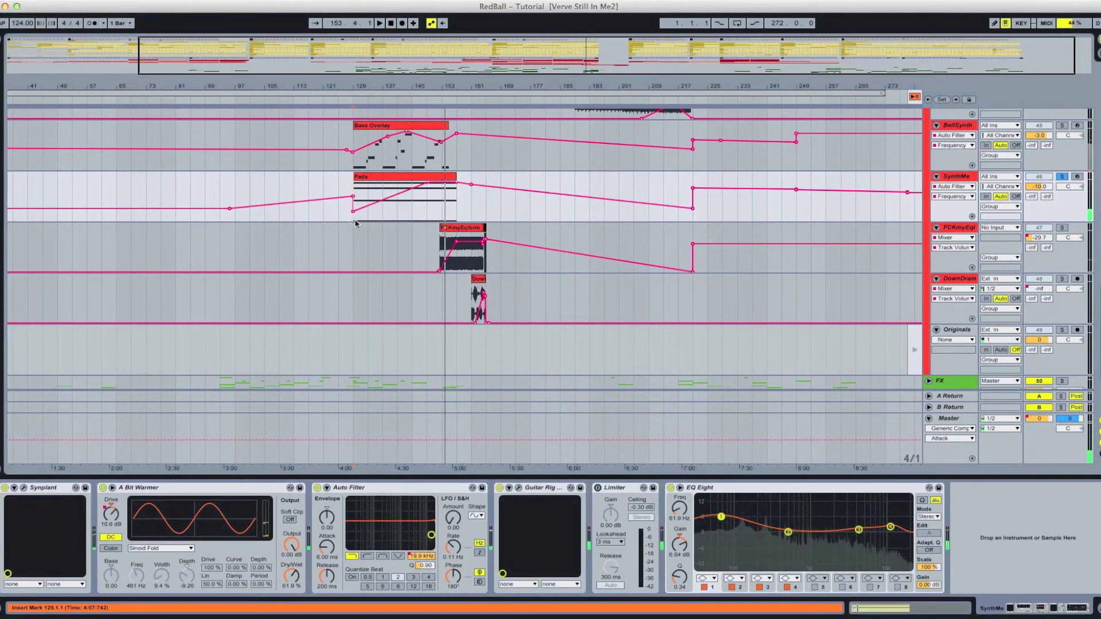
pyautogui.press('space')
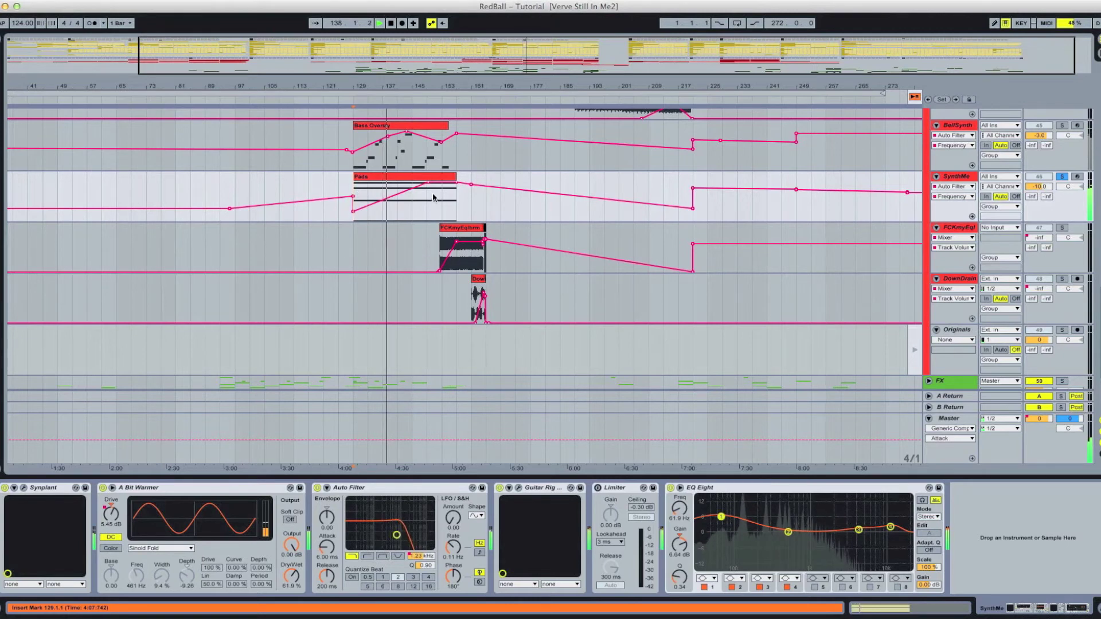
# Unsolo the SynthMe track, listen to the pads and bass overlay within the full mix, and stop playback.
pyautogui.moveTo(520, 53); pyautogui.dragTo(537, 122)
pyautogui.click(1062, 178)
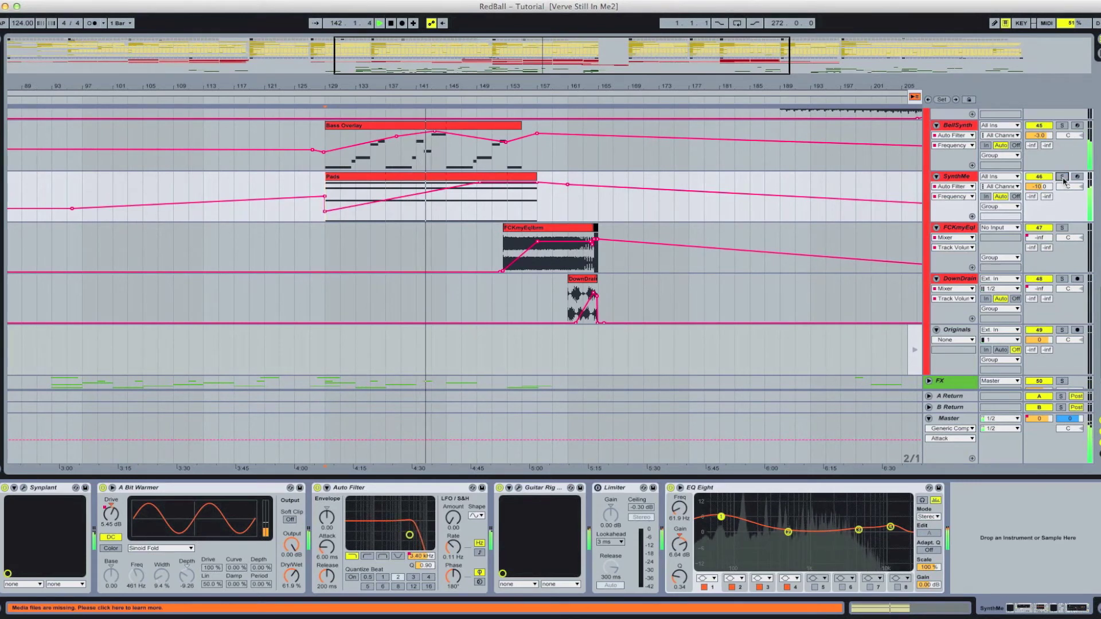
pyautogui.scroll(5, 770, 208)
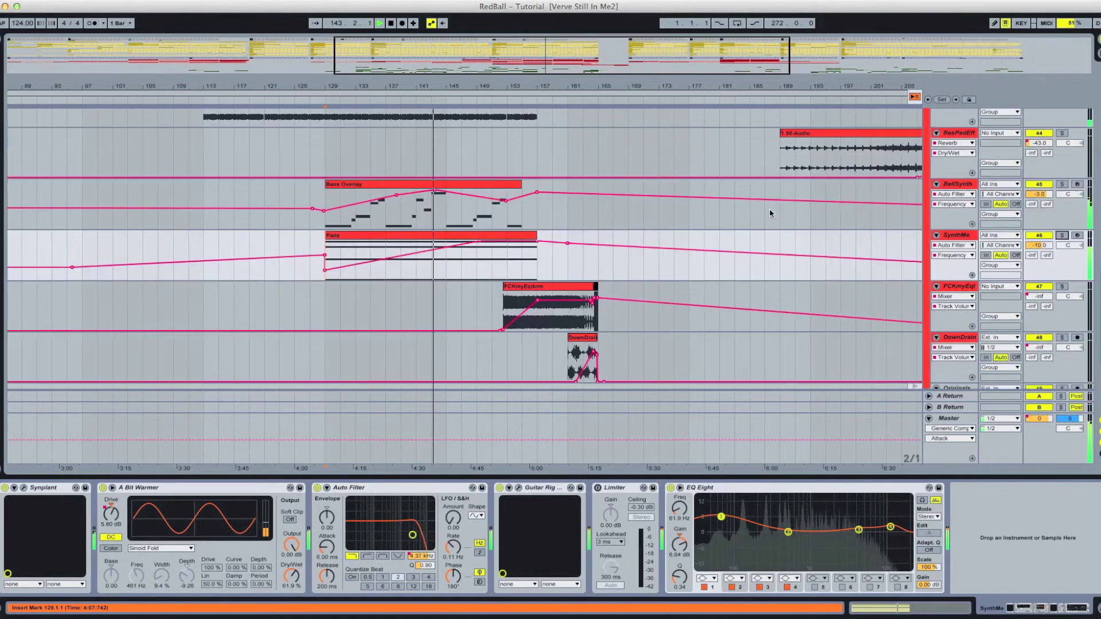
pyautogui.scroll(-5, 769, 214)
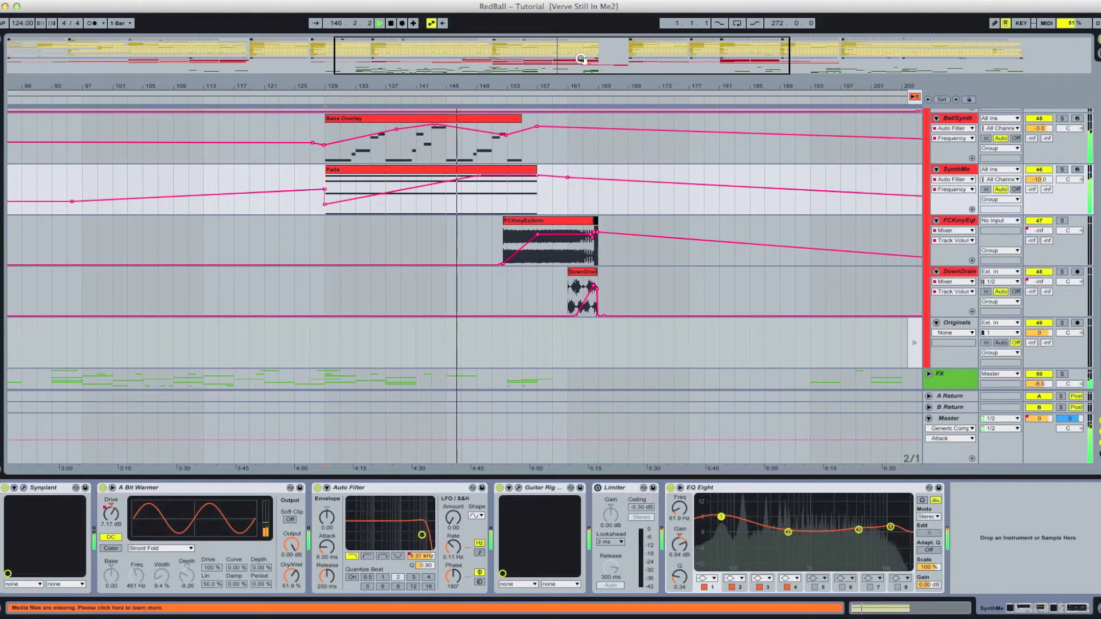
pyautogui.press('space')
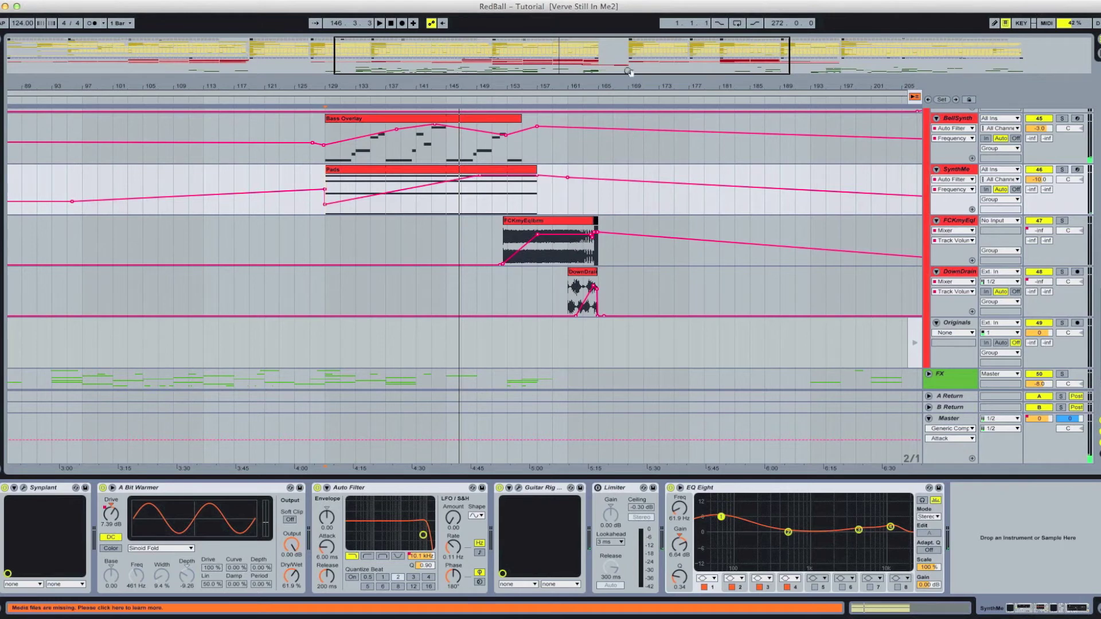
pyautogui.moveTo(616, 57); pyautogui.dragTo(614, 49)
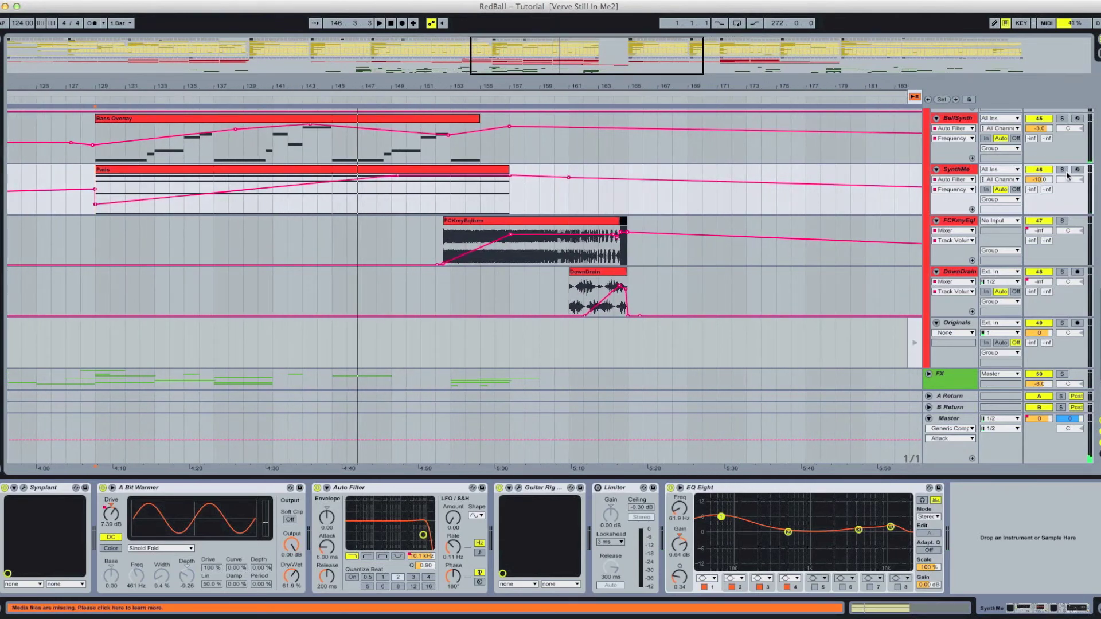
# Solo the SynthMe and FCKmyEq tracks and play them from bar 153 through the build-up to bar 165.
pyautogui.click(1061, 169)
pyautogui.click(452, 195)
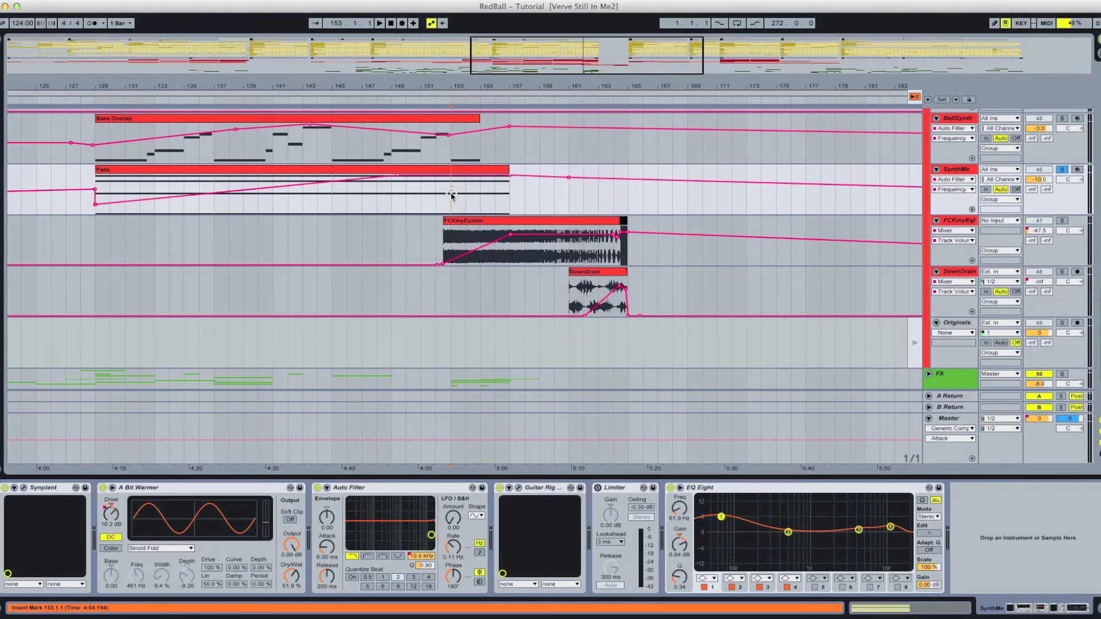
pyautogui.press('space')
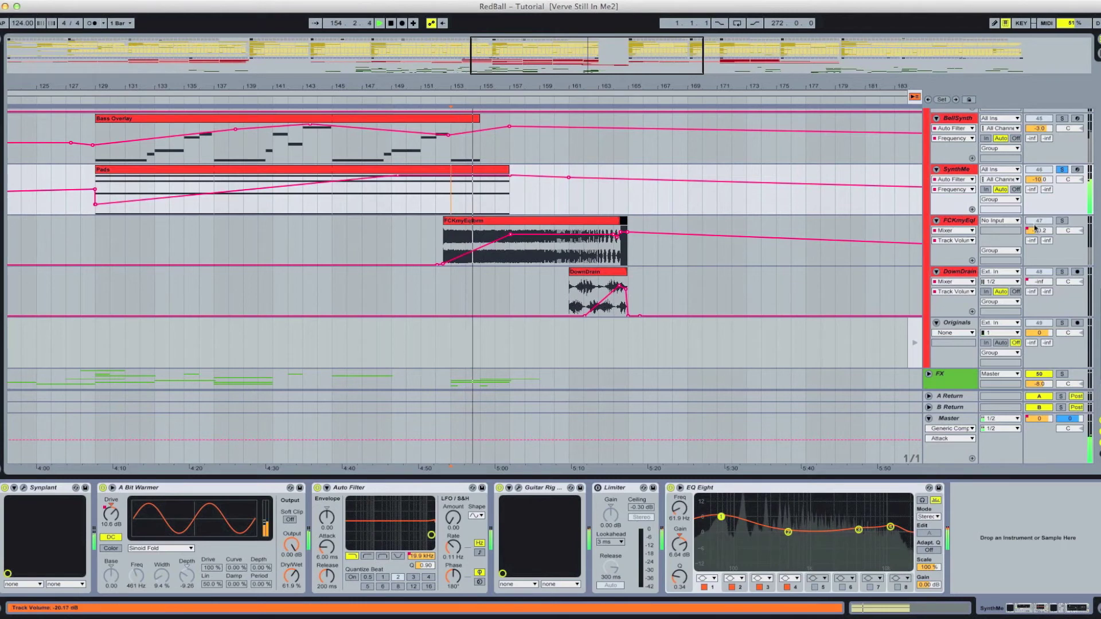
pyautogui.click(1064, 222)
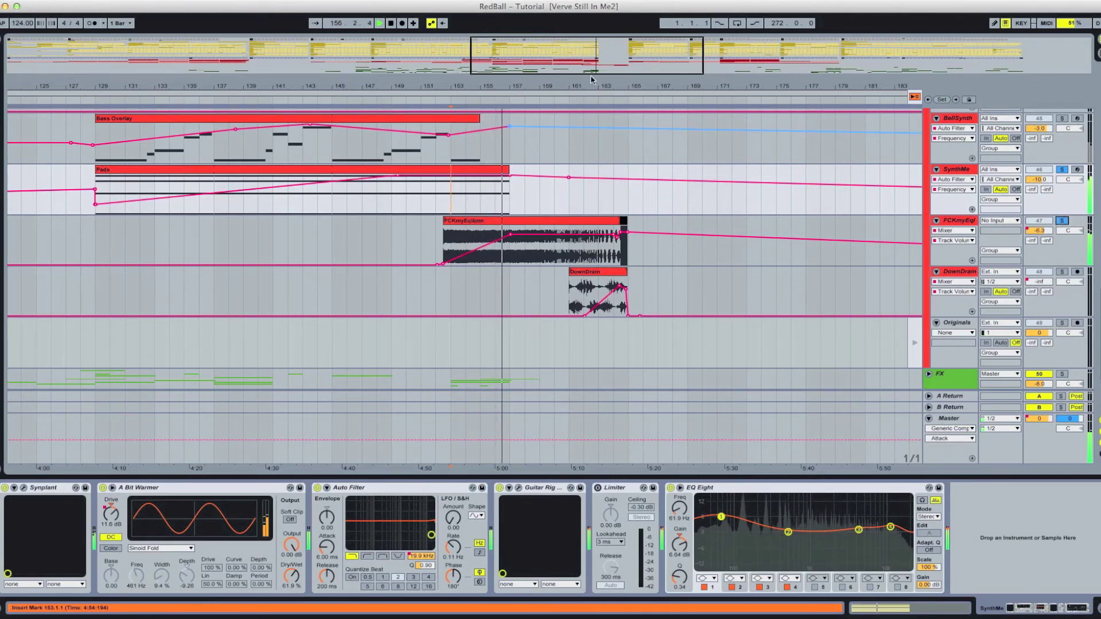
pyautogui.moveTo(592, 49)
pyautogui.mouseDown()
pyautogui.moveTo(591, 59)
pyautogui.moveTo(605, 54)
pyautogui.mouseUp()
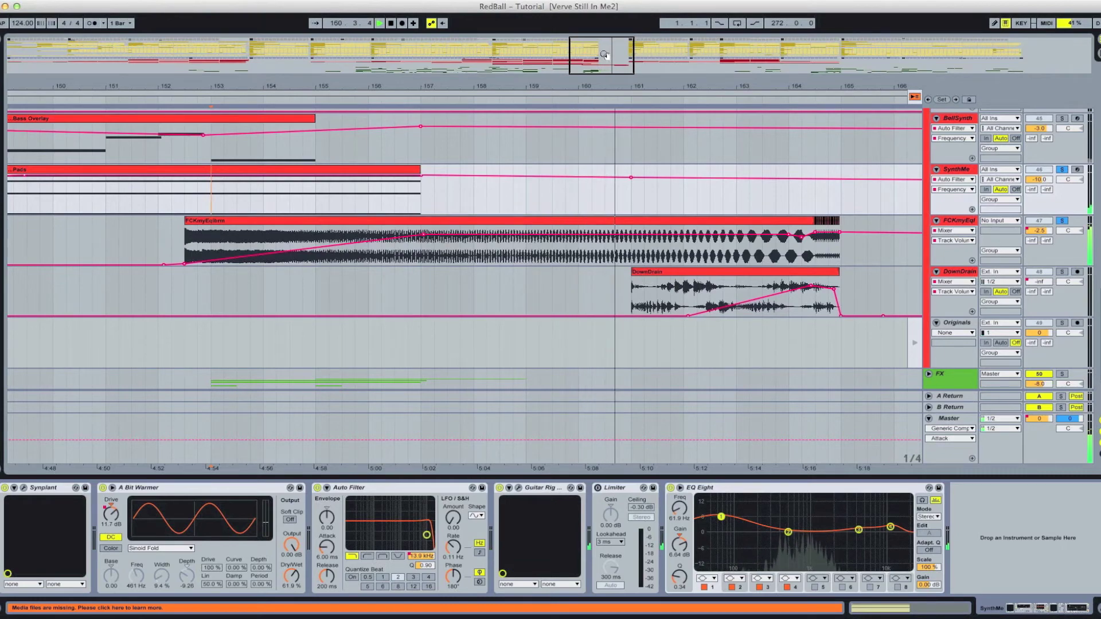
pyautogui.moveTo(631, 45); pyautogui.dragTo(628, 52)
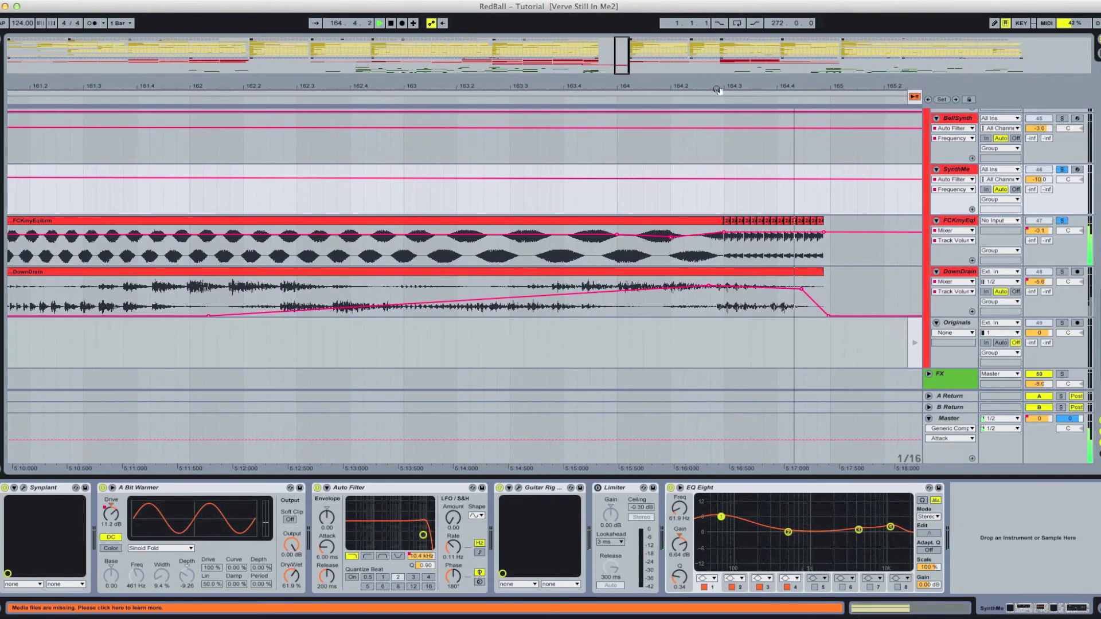
# Examine the repeated slices ending the FCKmyEq clip and the DownDrain track volume automation around bars 164 to 165.
pyautogui.moveTo(626, 57); pyautogui.dragTo(625, 58)
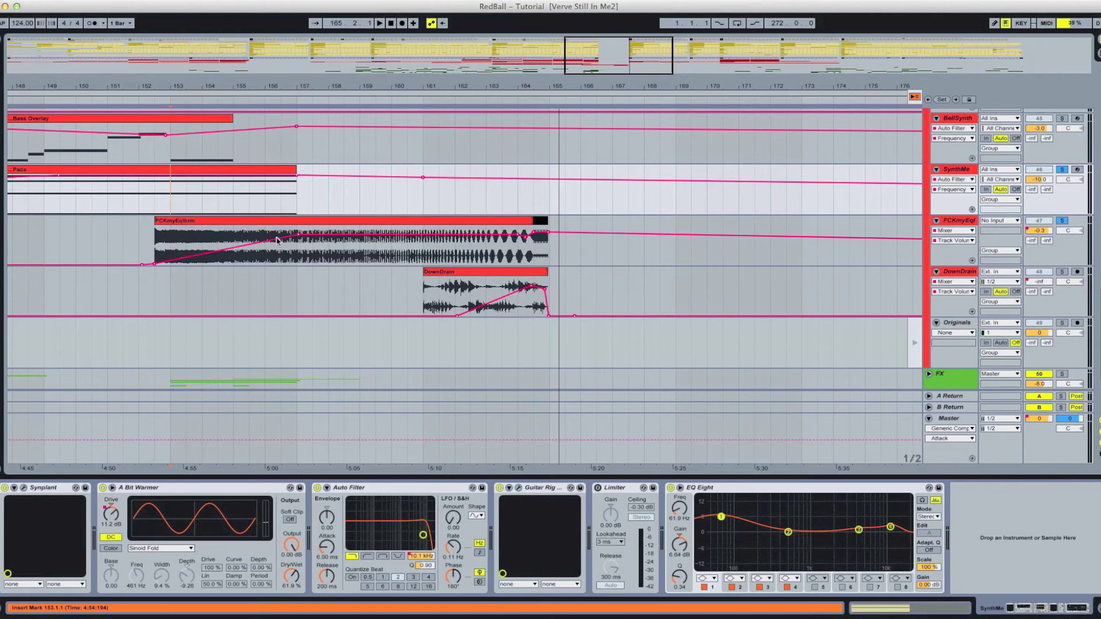
pyautogui.moveTo(636, 50); pyautogui.dragTo(625, 48)
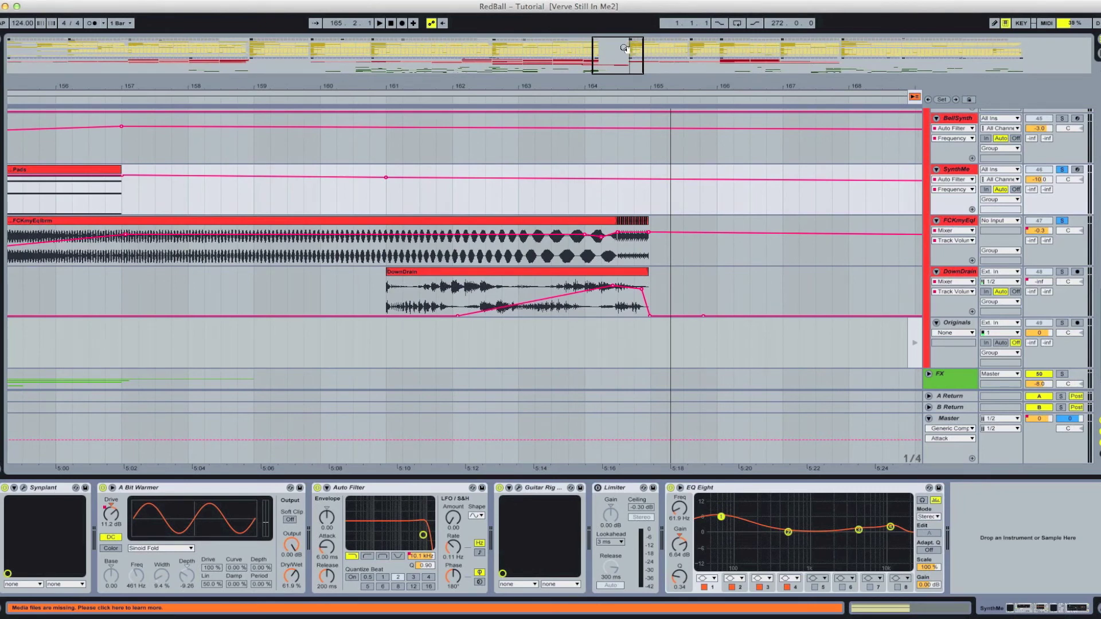
pyautogui.moveTo(624, 48); pyautogui.dragTo(627, 48)
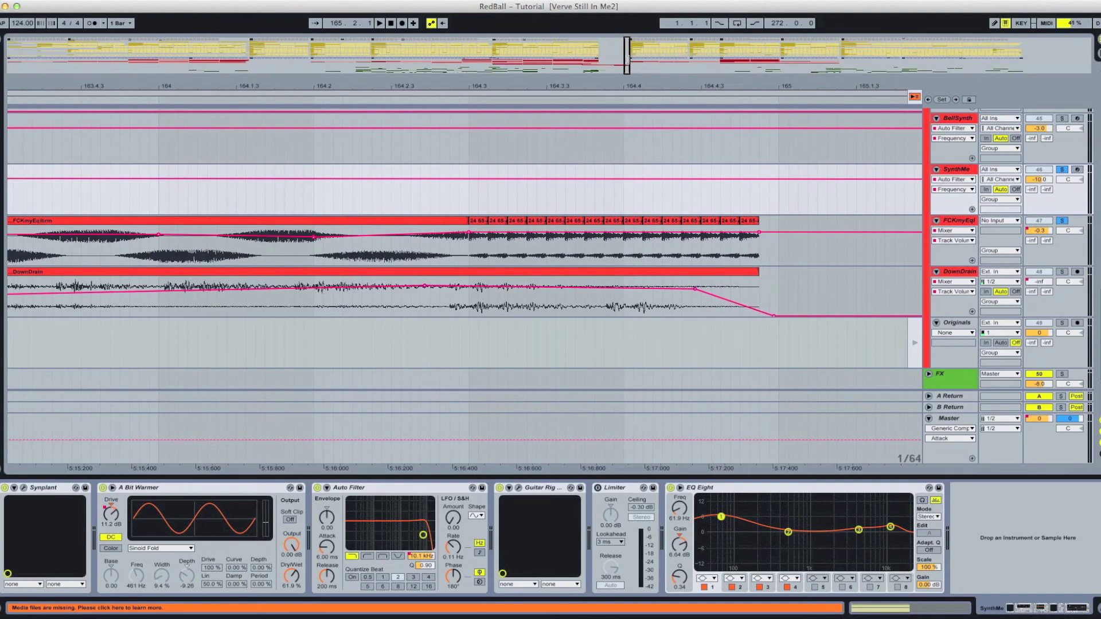
pyautogui.moveTo(629, 59); pyautogui.dragTo(590, 312)
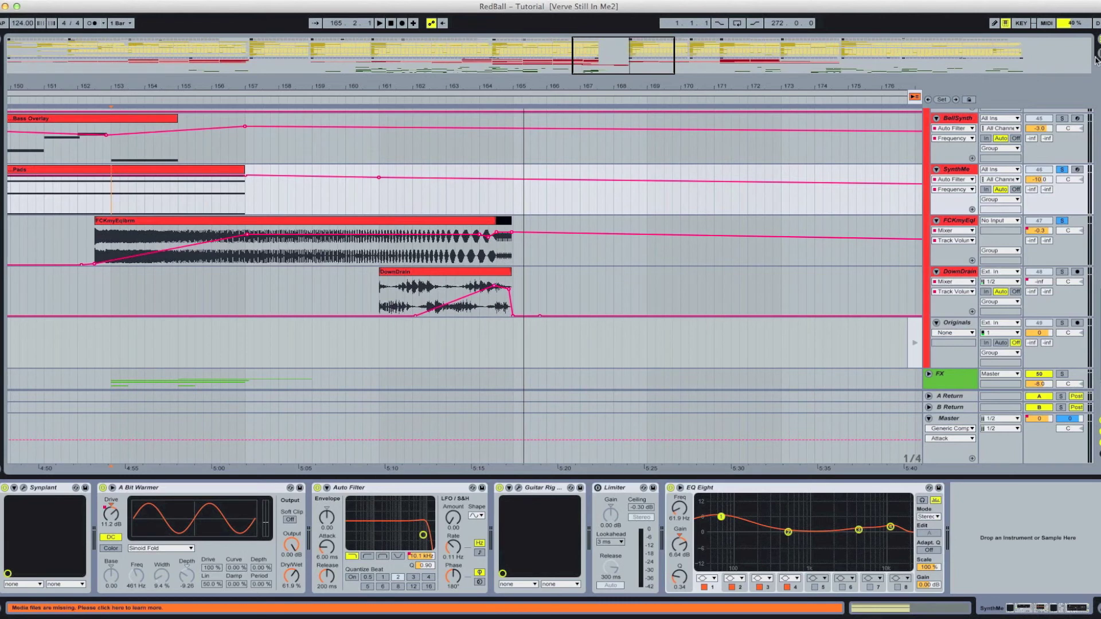
# Unsolo the tracks and play the full mix from bar 153 through the breakdown until past bar 165, then stop playback.
pyautogui.click(1062, 171)
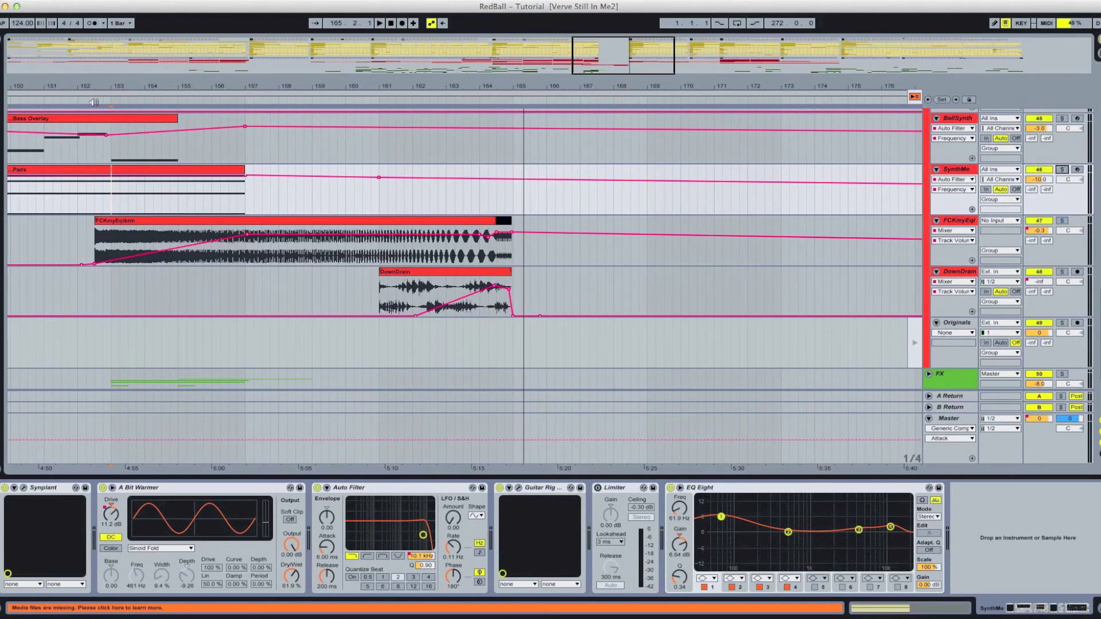
pyautogui.click(191, 171)
pyautogui.press('space')
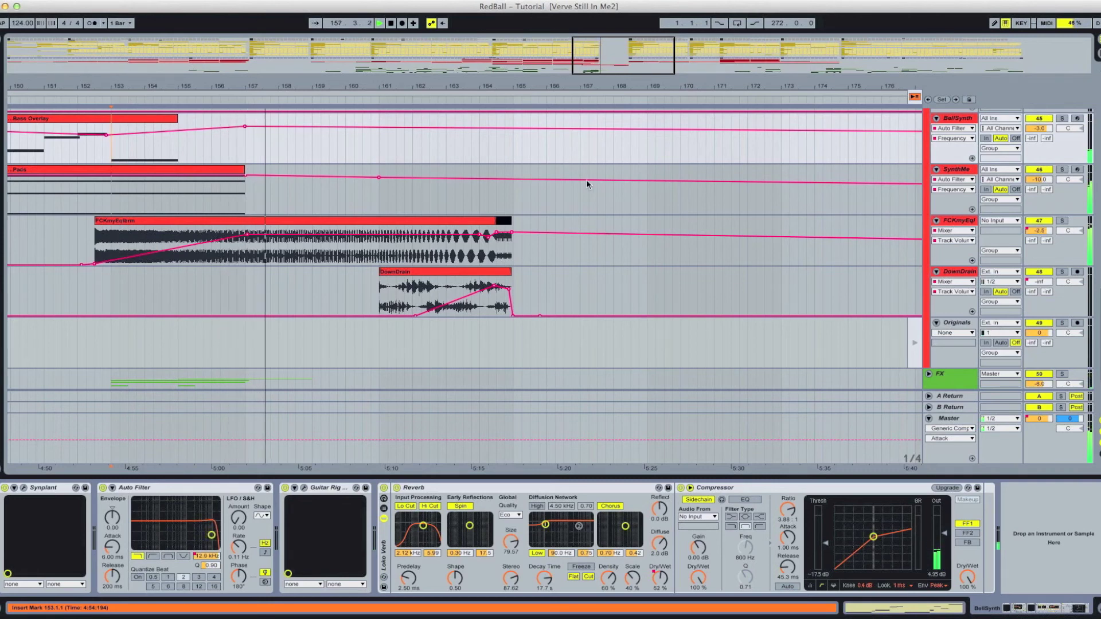
pyautogui.moveTo(614, 52); pyautogui.dragTo(613, 49)
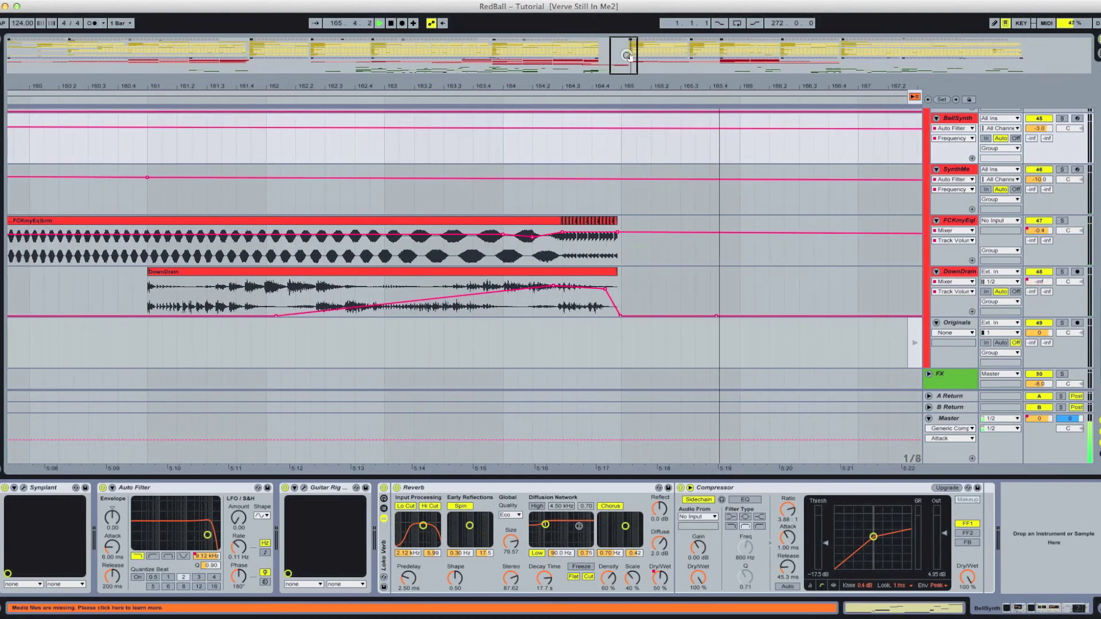
pyautogui.moveTo(628, 56); pyautogui.dragTo(624, 58)
pyautogui.click(307, 237)
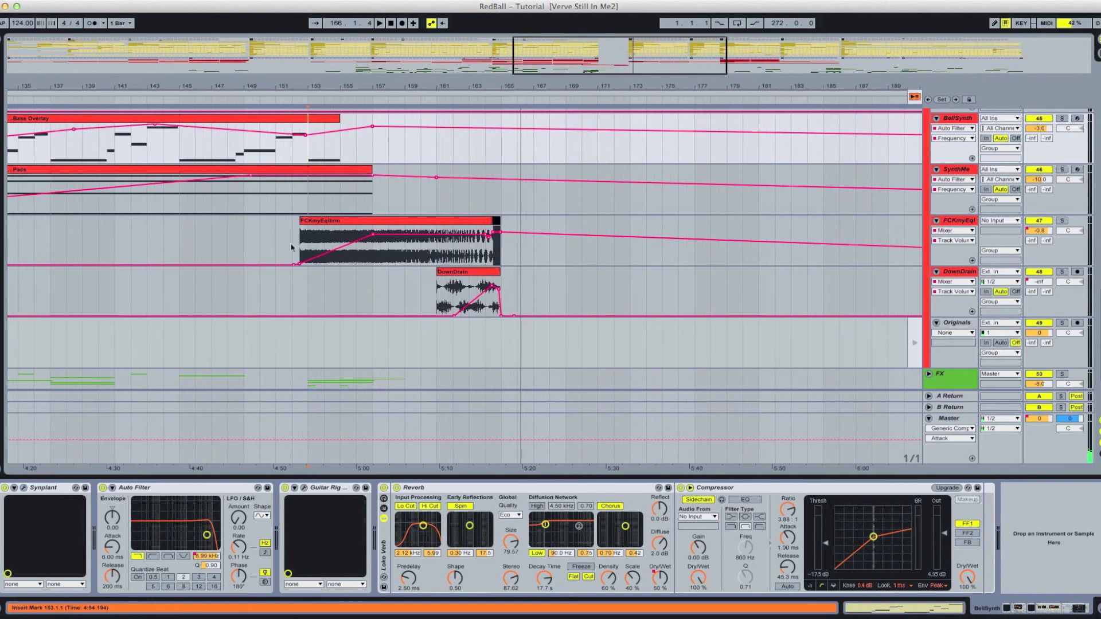
# Review the synth, pad, main melody and bass tracks with their automation across the whole arrangement.
pyautogui.scroll(1, 324, 238)
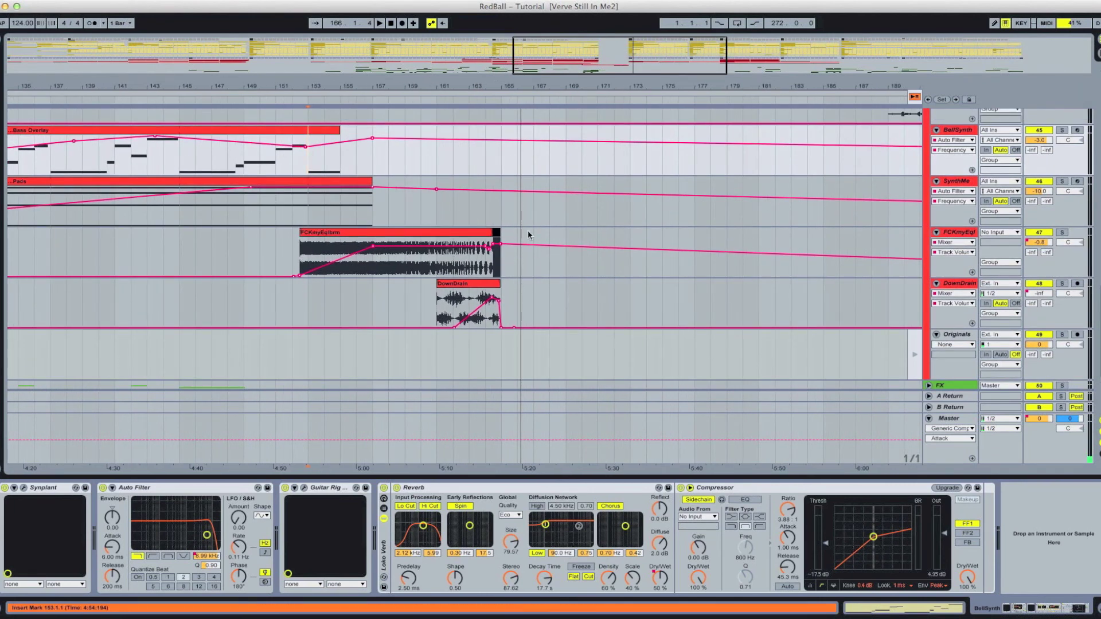
pyautogui.scroll(5, 577, 265)
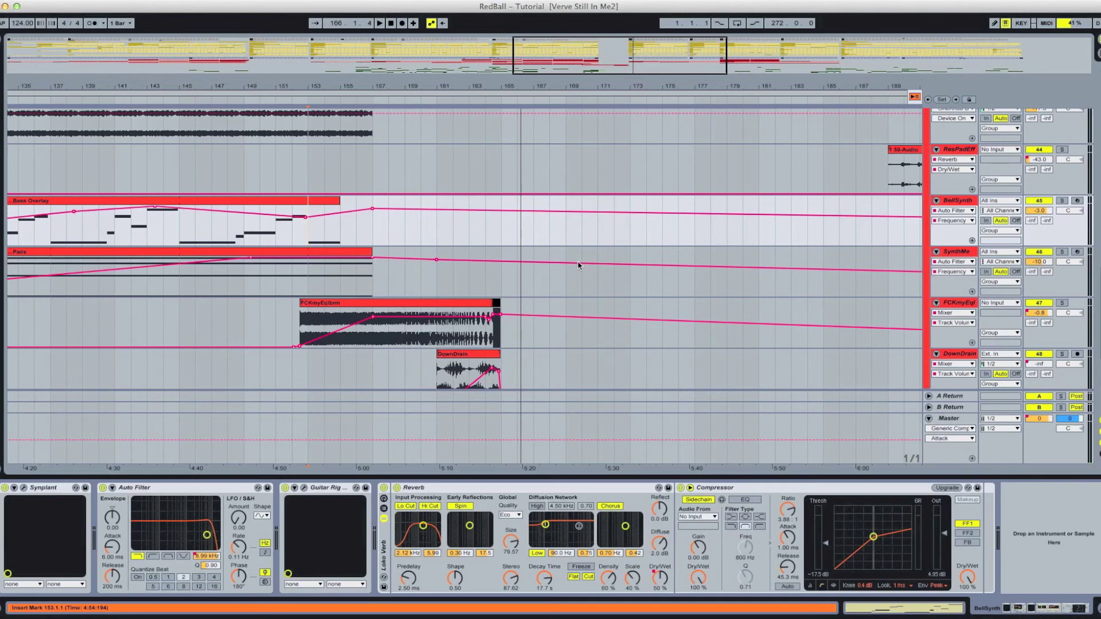
pyautogui.scroll(1, 578, 265)
pyautogui.moveTo(623, 64); pyautogui.dragTo(625, 59)
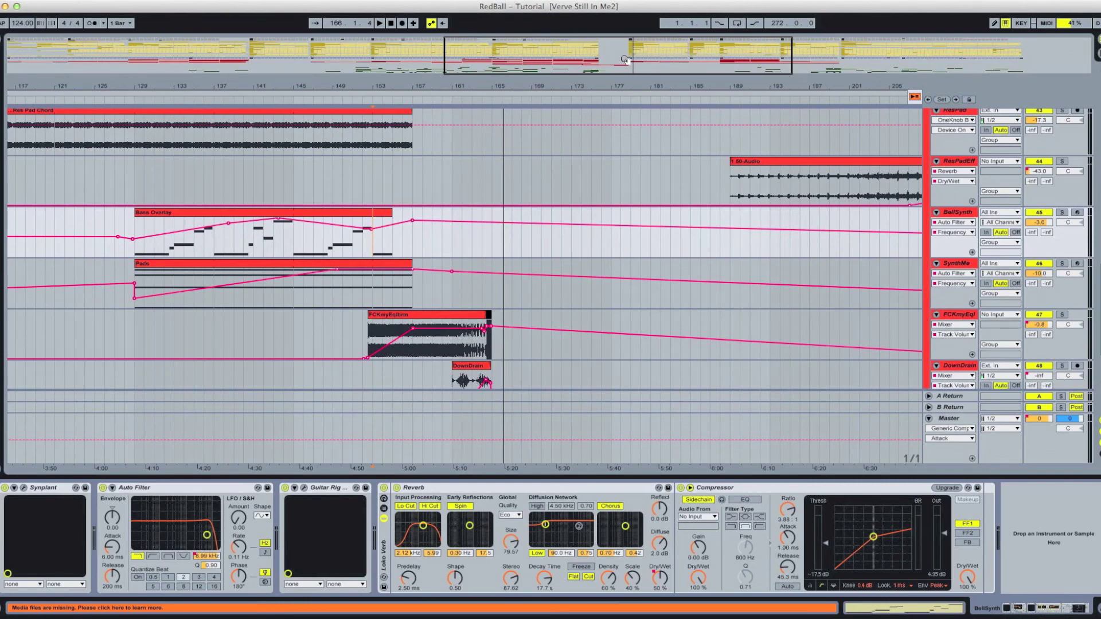
pyautogui.moveTo(625, 59); pyautogui.dragTo(631, 51)
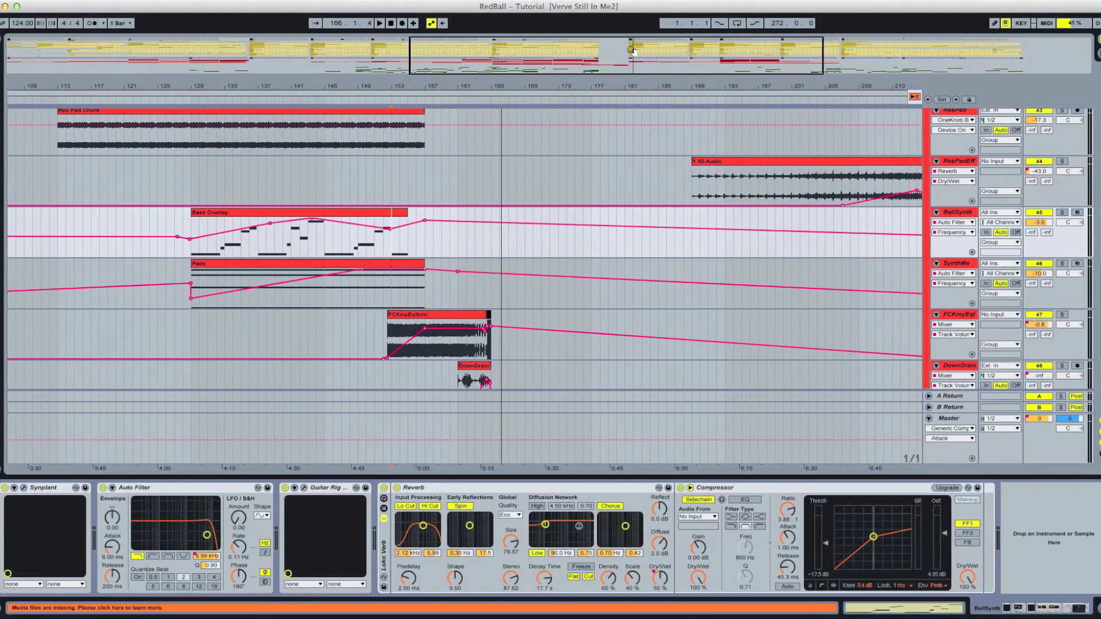
pyautogui.scroll(-3, 618, 168)
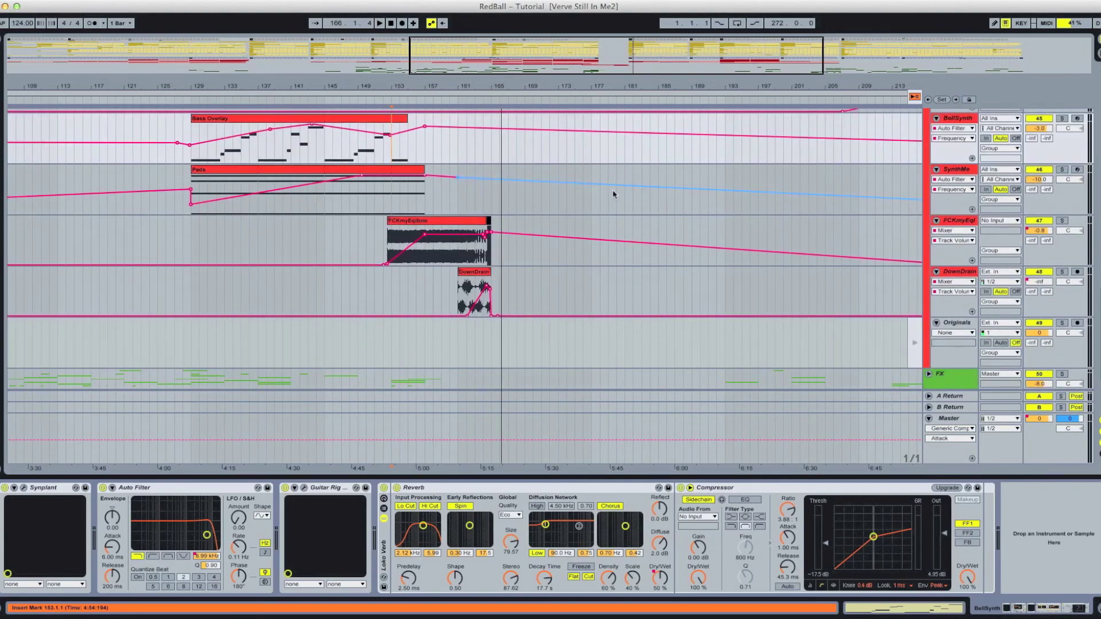
pyautogui.scroll(8, 614, 172)
pyautogui.scroll(8, 608, 230)
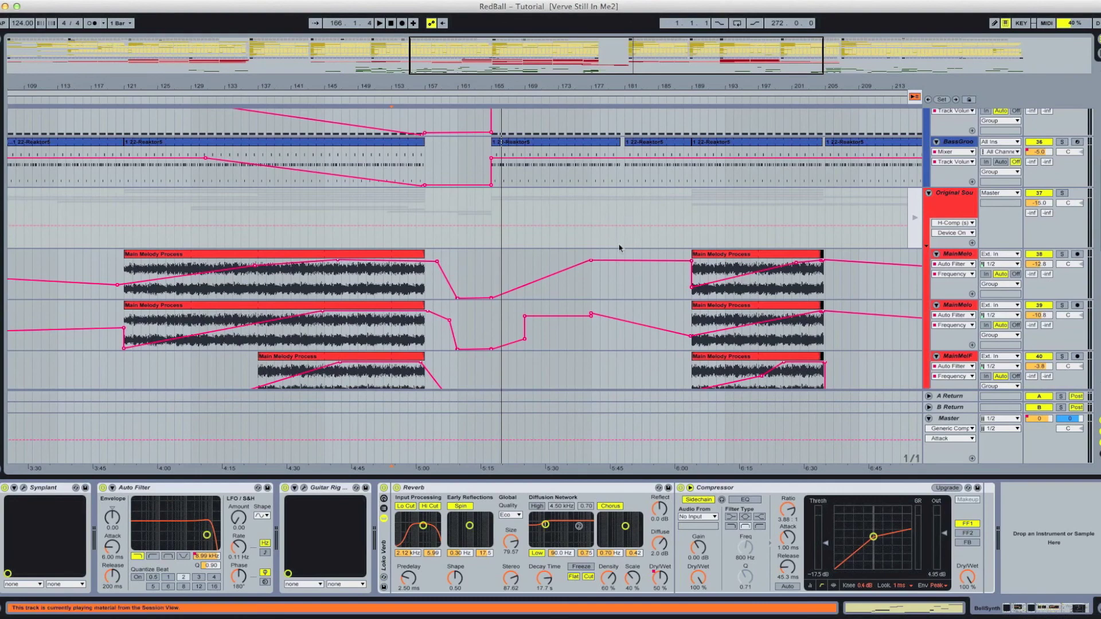
pyautogui.moveTo(632, 61); pyautogui.dragTo(632, 52)
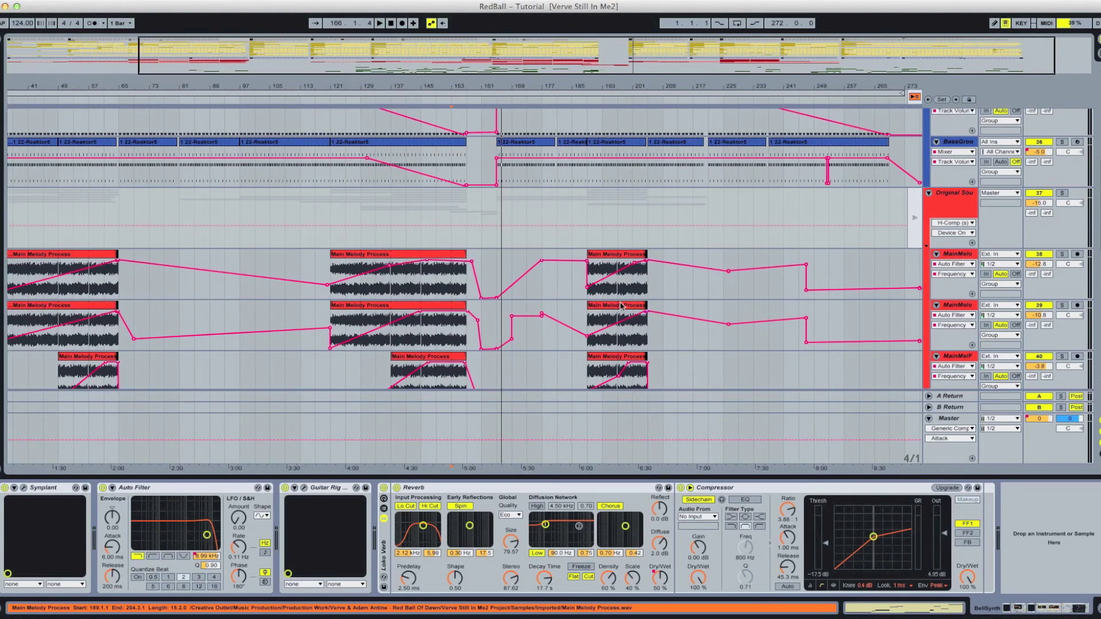
pyautogui.scroll(-15, 620, 304)
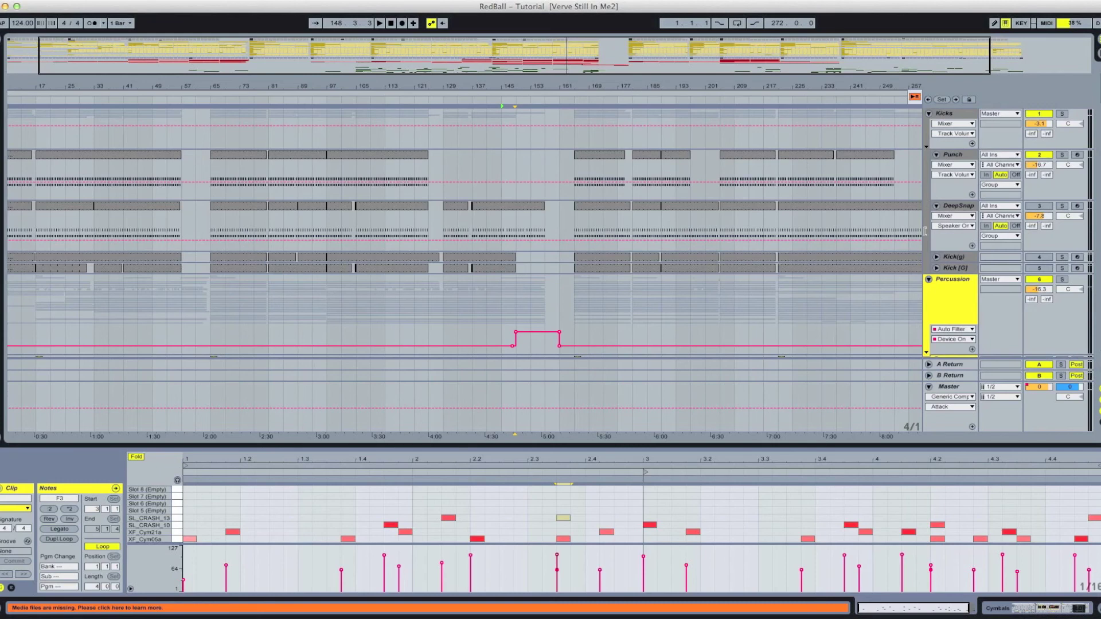
# Fold the Percussion group, shrink the detail view to enlarge the arrangement, and select the group's track.
pyautogui.click(929, 281)
pyautogui.moveTo(959, 446); pyautogui.dragTo(960, 542)
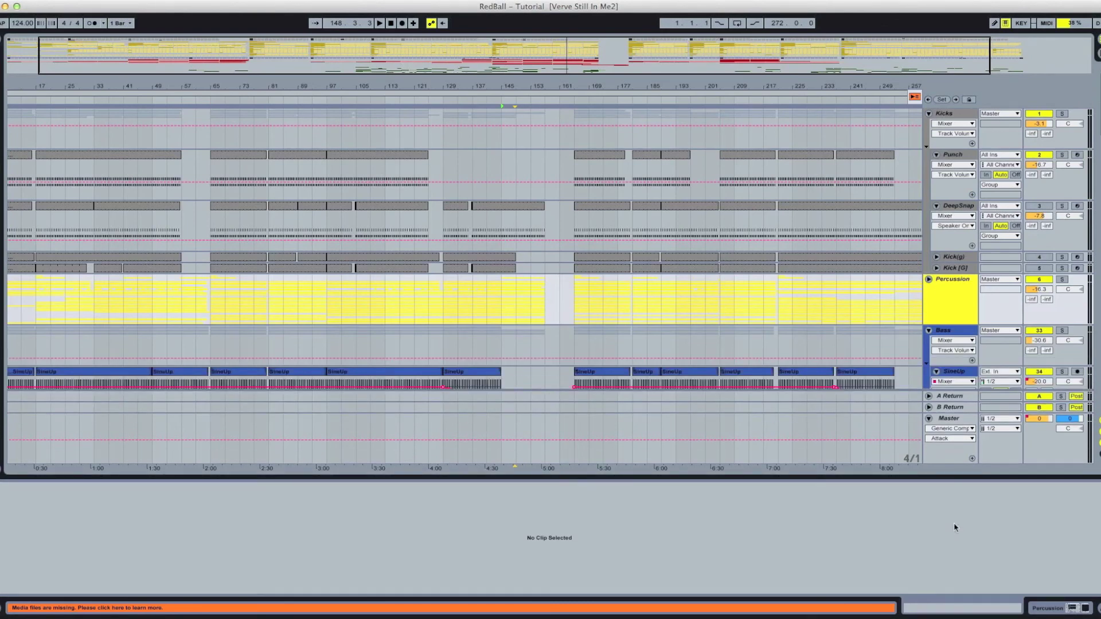
pyautogui.click(951, 281)
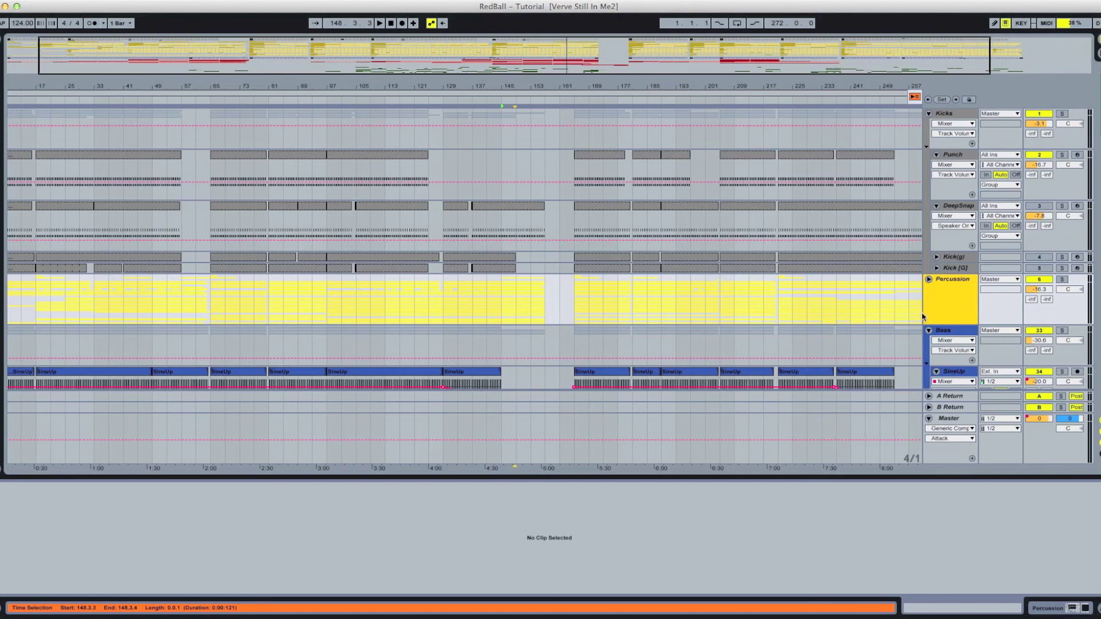
# Review the bass, main melody and Res Pad tracks below the folded Percussion group.
pyautogui.scroll(-8, 886, 312)
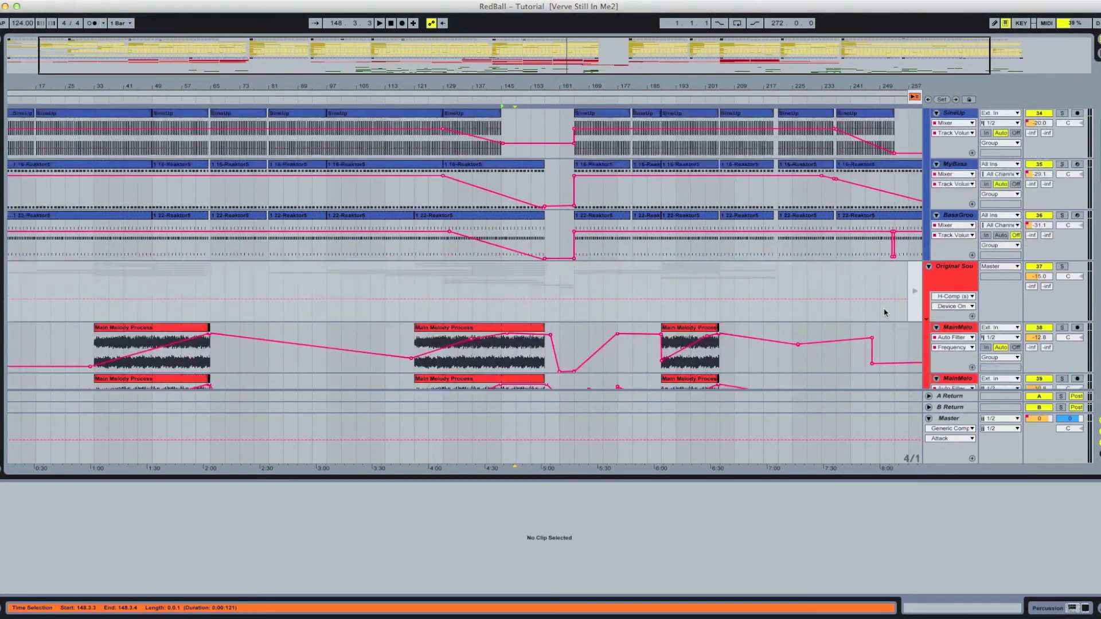
pyautogui.scroll(-2, 885, 312)
pyautogui.scroll(-4, 885, 312)
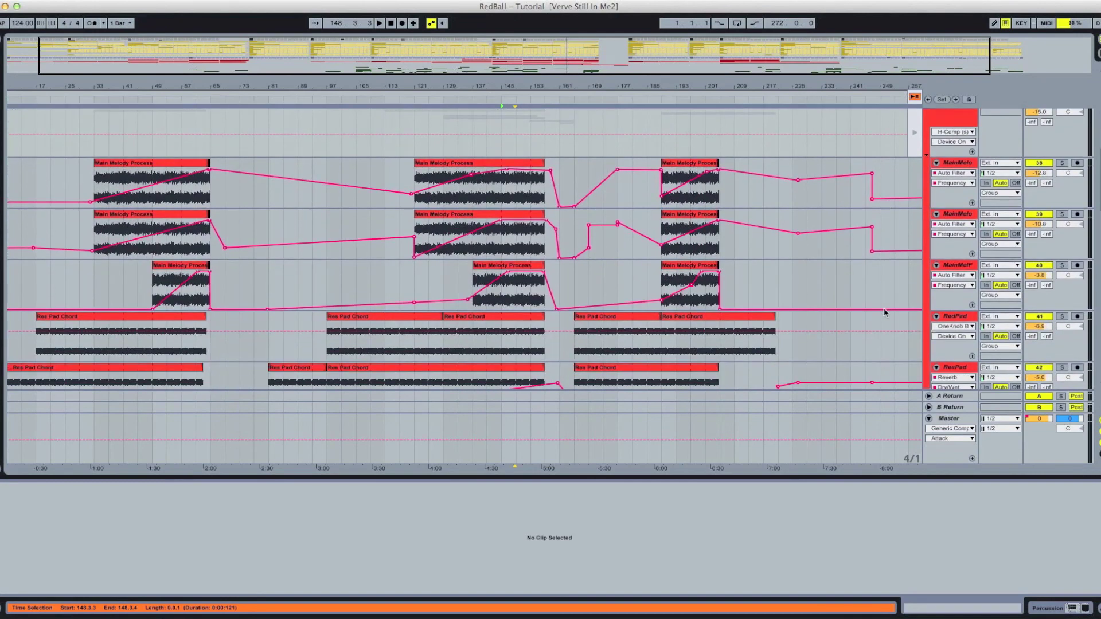